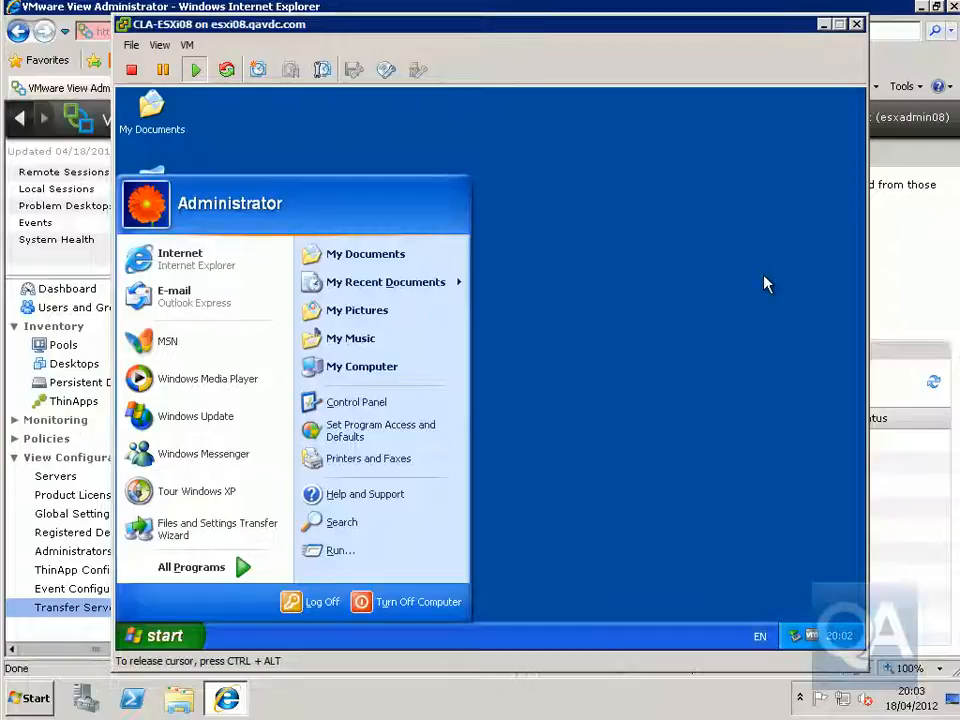
# Step: Start the VMware View Client on the client machine and connect to the server, accepting the unverified certificate and the welcome notice
pyautogui.click(619, 266)
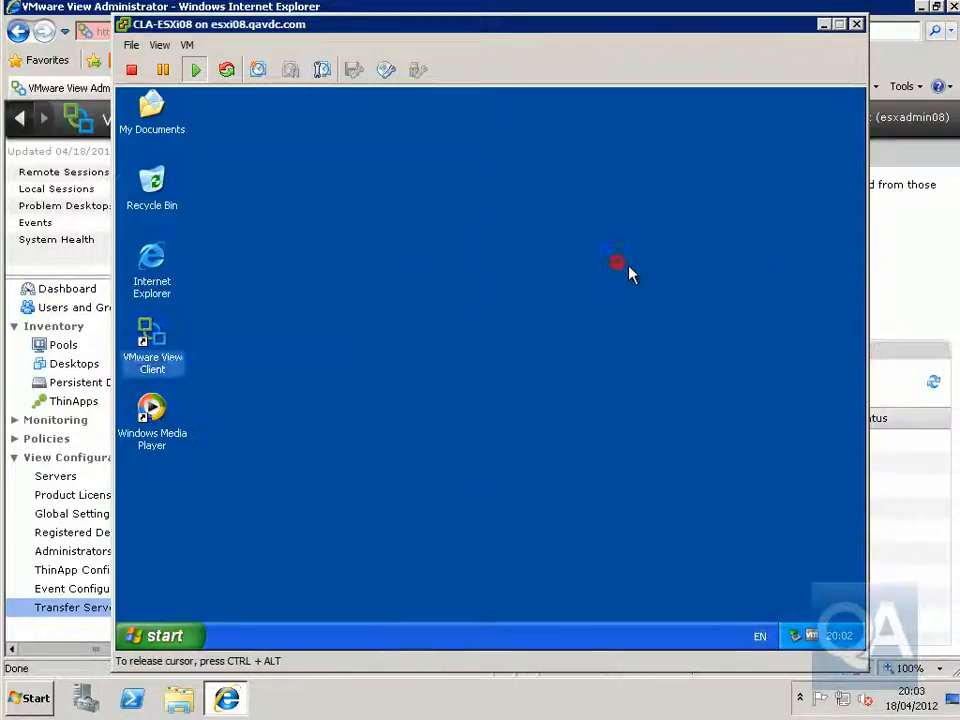
pyautogui.doubleClick(155, 362)
pyautogui.click(368, 358)
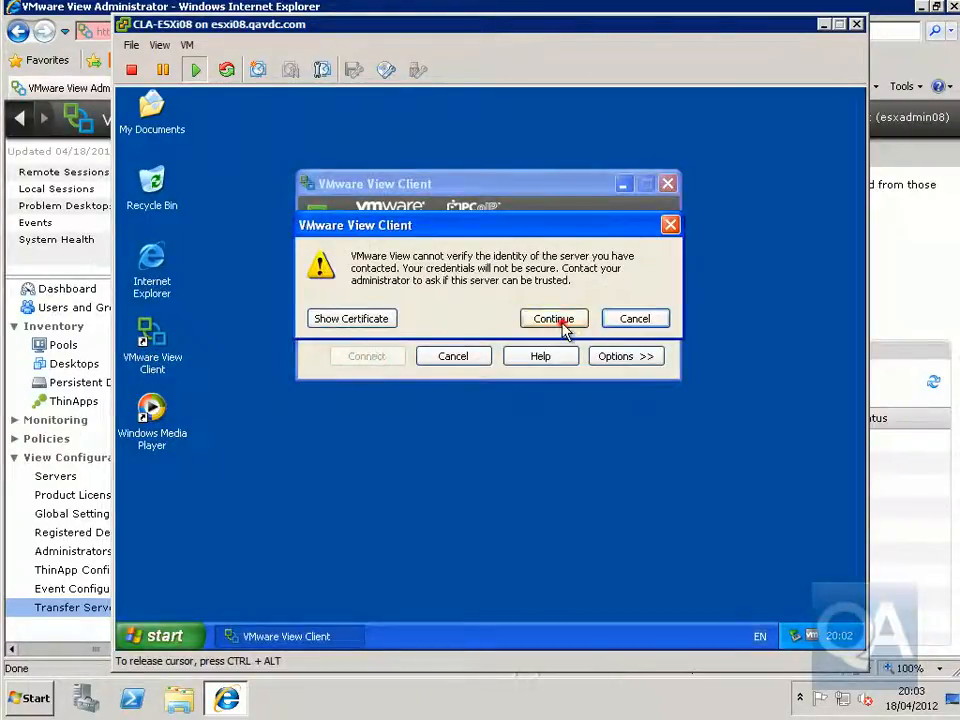
pyautogui.click(561, 323)
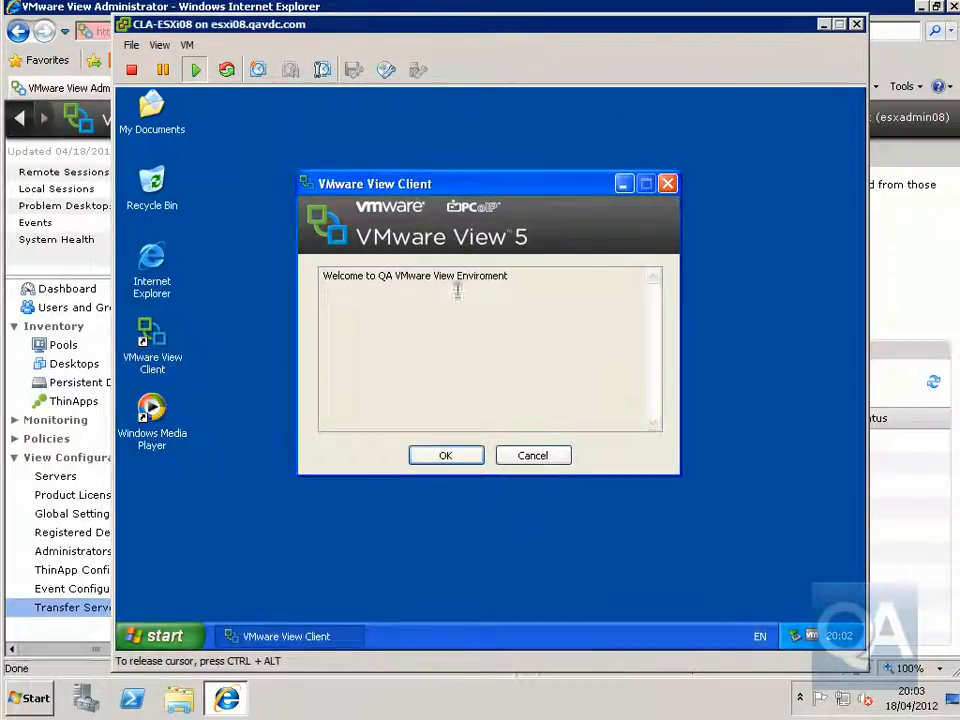
pyautogui.click(450, 455)
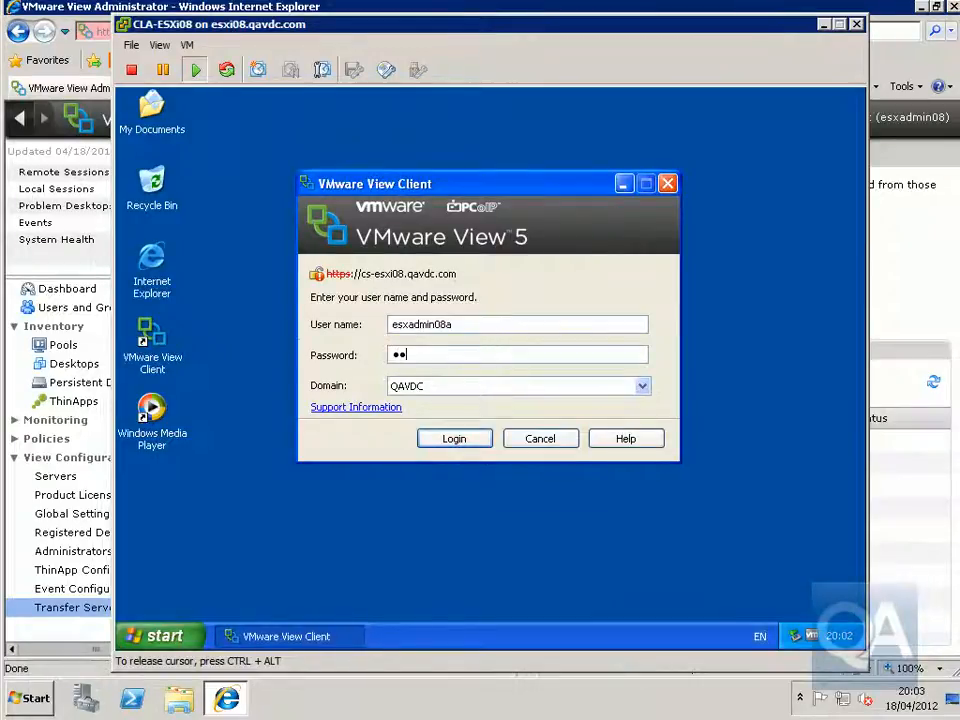
# Step: Log in with the account password on the QAVDC domain and connect to the Payroll-XP desktop in full screen
pyautogui.write('**********')
pyautogui.press('Return')
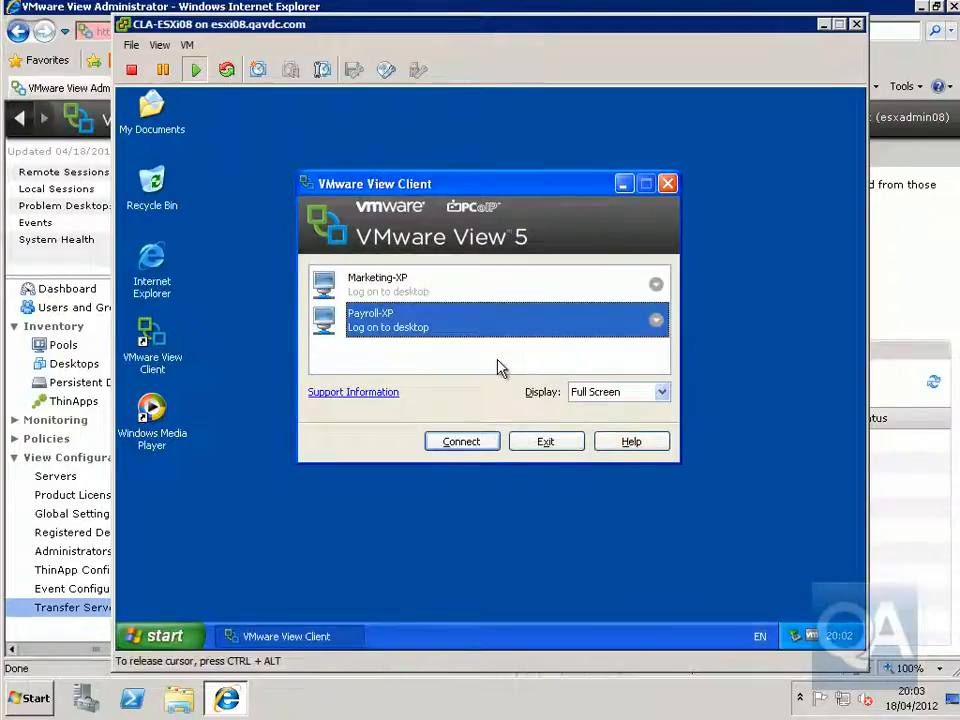
pyautogui.click(458, 442)
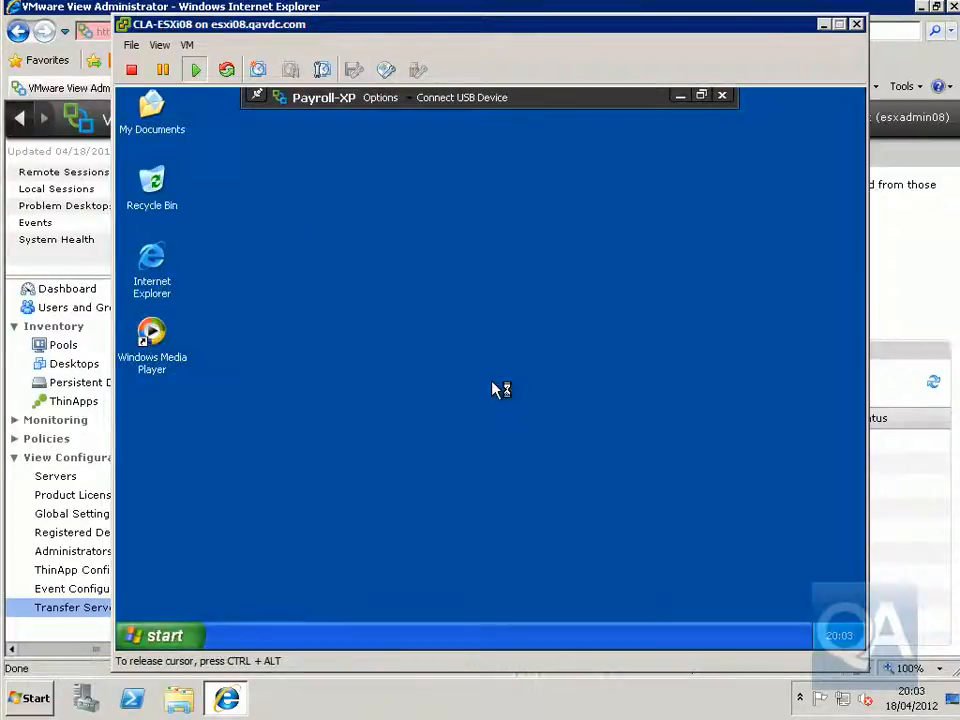
# Step: Switch to View Administrator, select the remote session of the Payroll-XP pool and widen the session list's User column
pyautogui.click(163, 8)
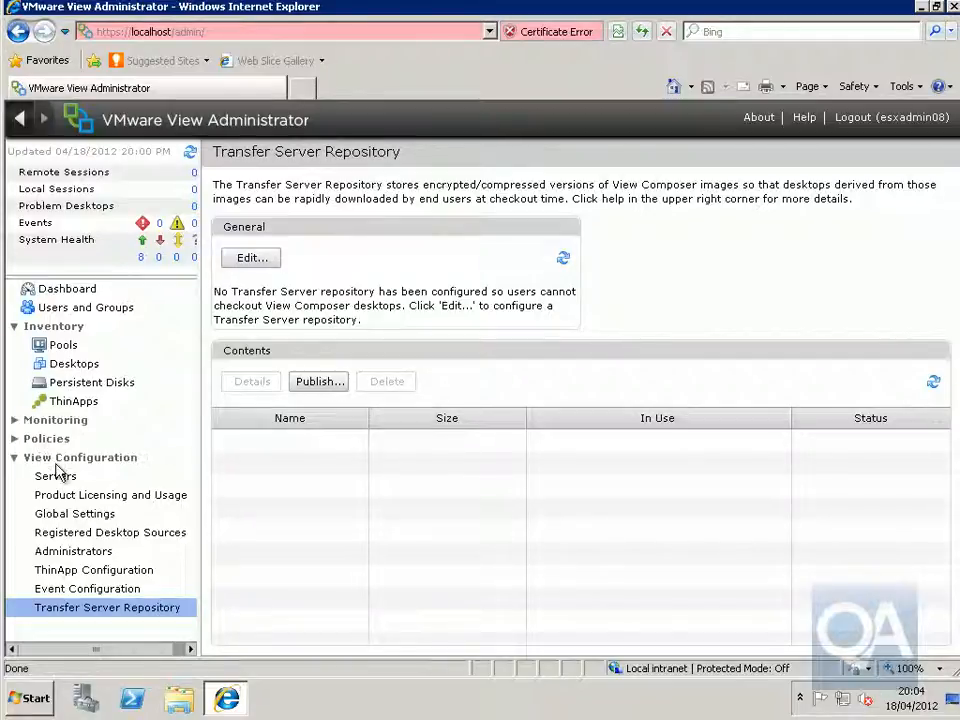
pyautogui.click(62, 346)
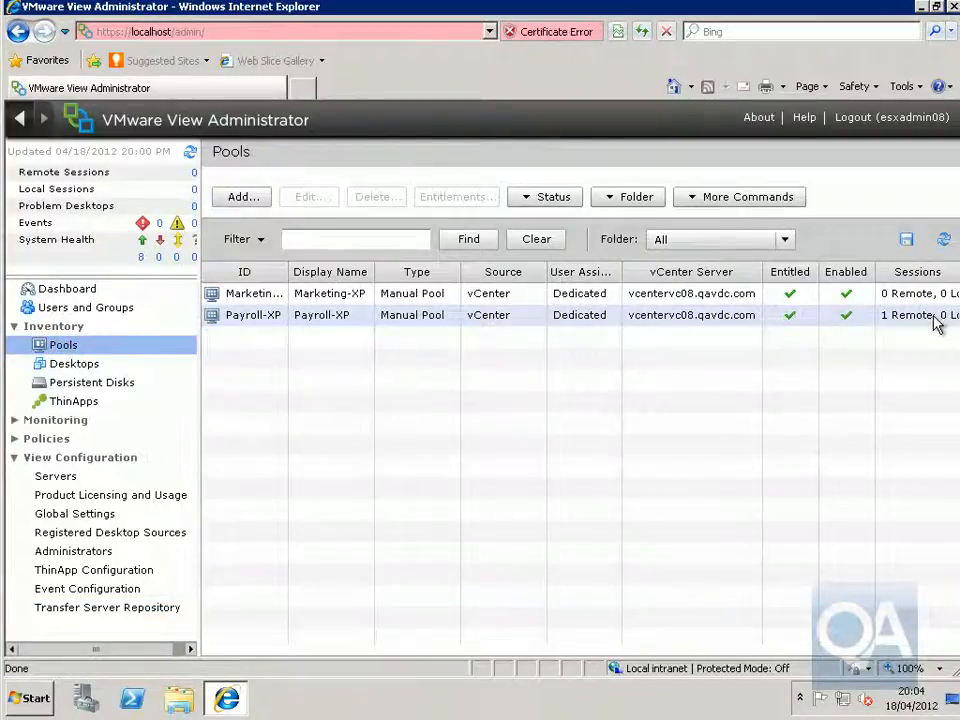
pyautogui.doubleClick(422, 317)
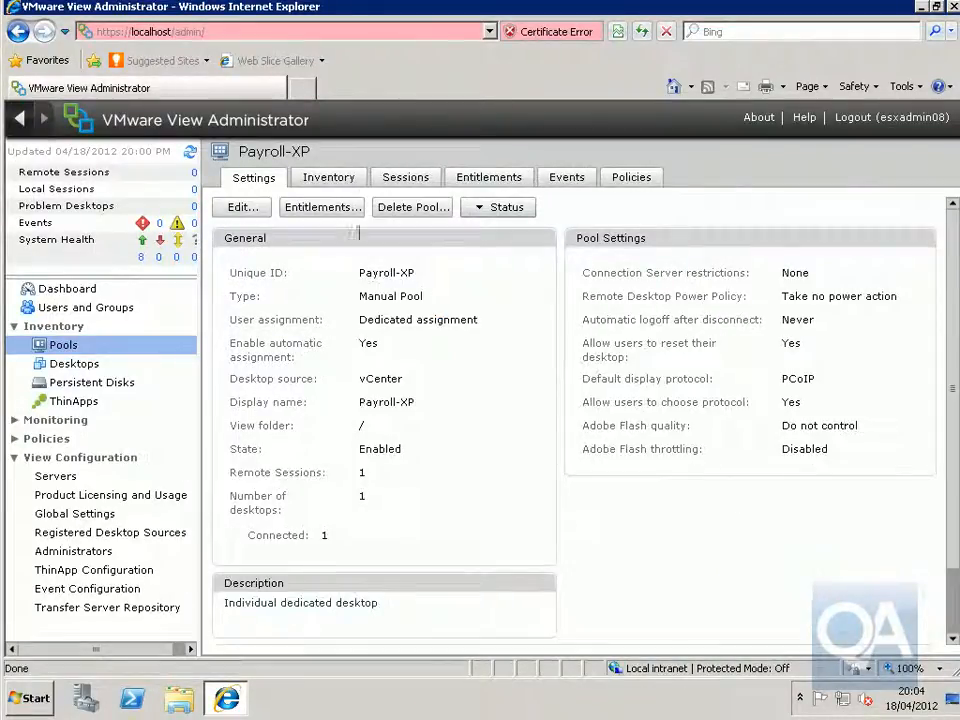
pyautogui.click(336, 180)
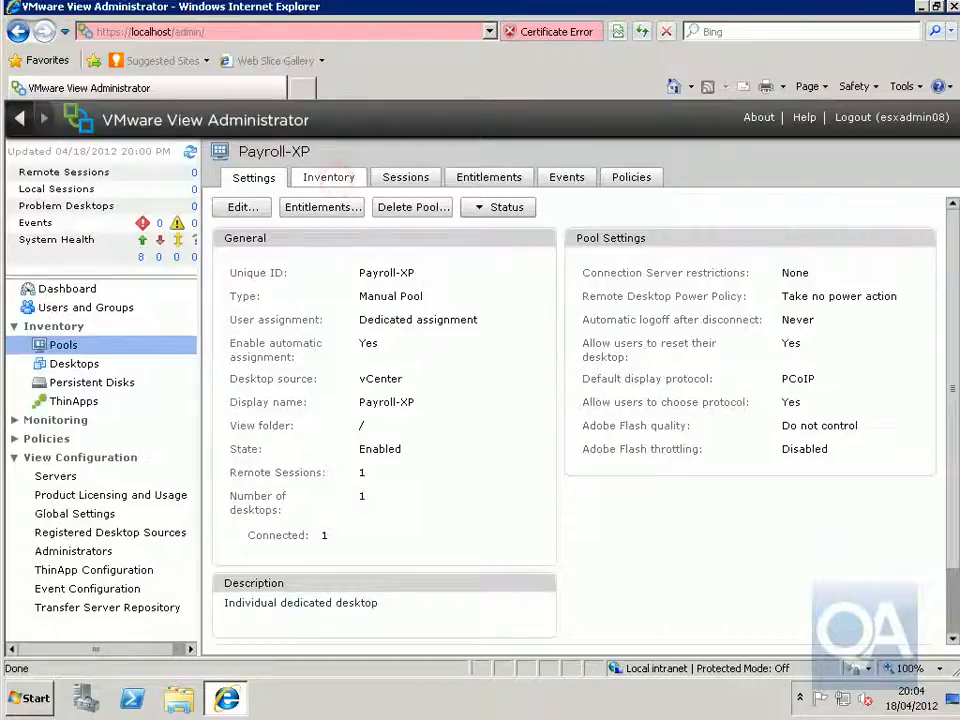
pyautogui.click(428, 178)
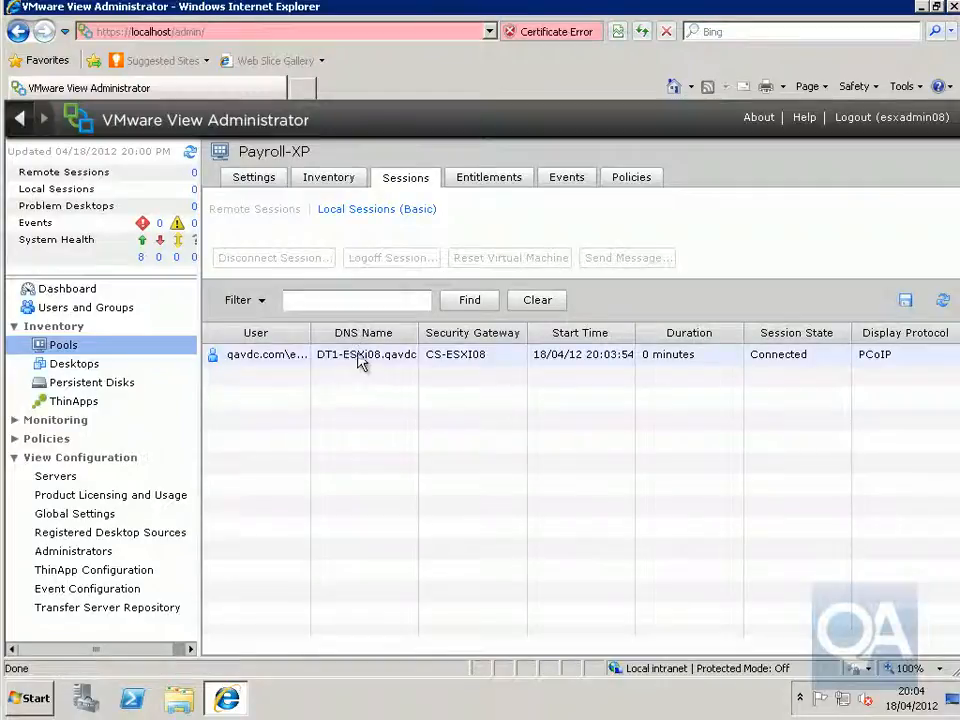
pyautogui.click(355, 356)
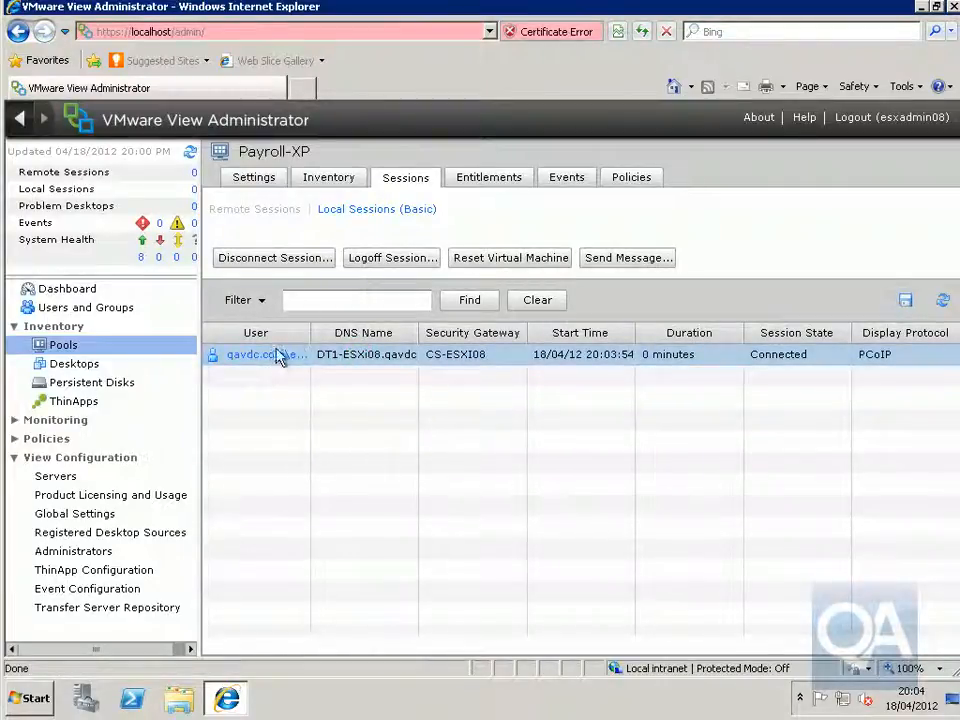
pyautogui.moveTo(318, 334); pyautogui.dragTo(367, 340)
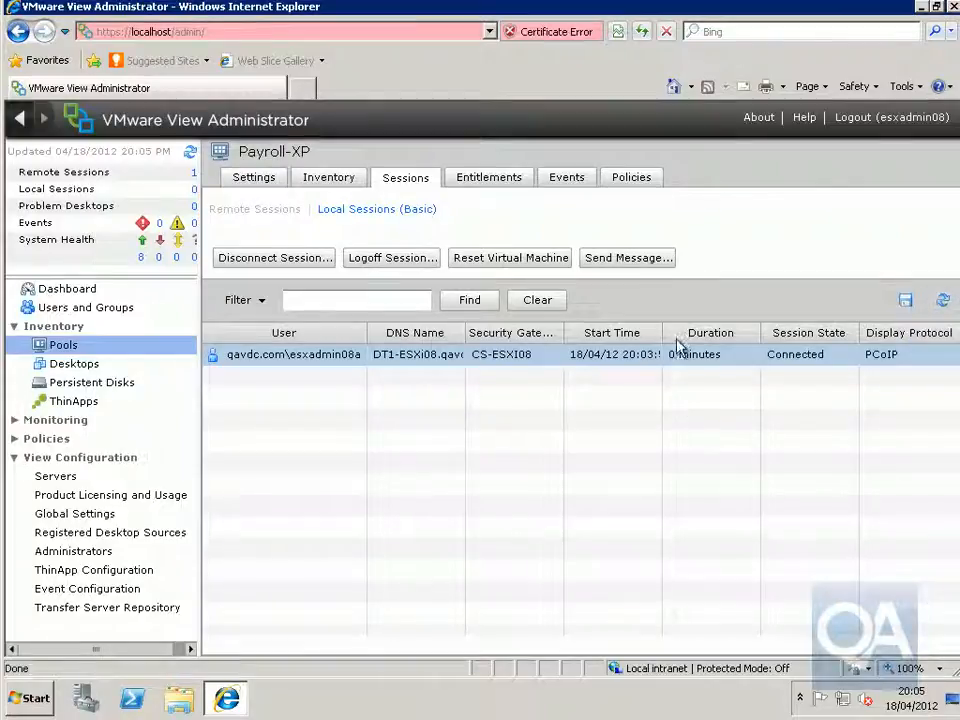
# Step: Send the Info message "Hello" to the selected Payroll-XP session and dismiss it on the virtual desktop
pyautogui.click(638, 260)
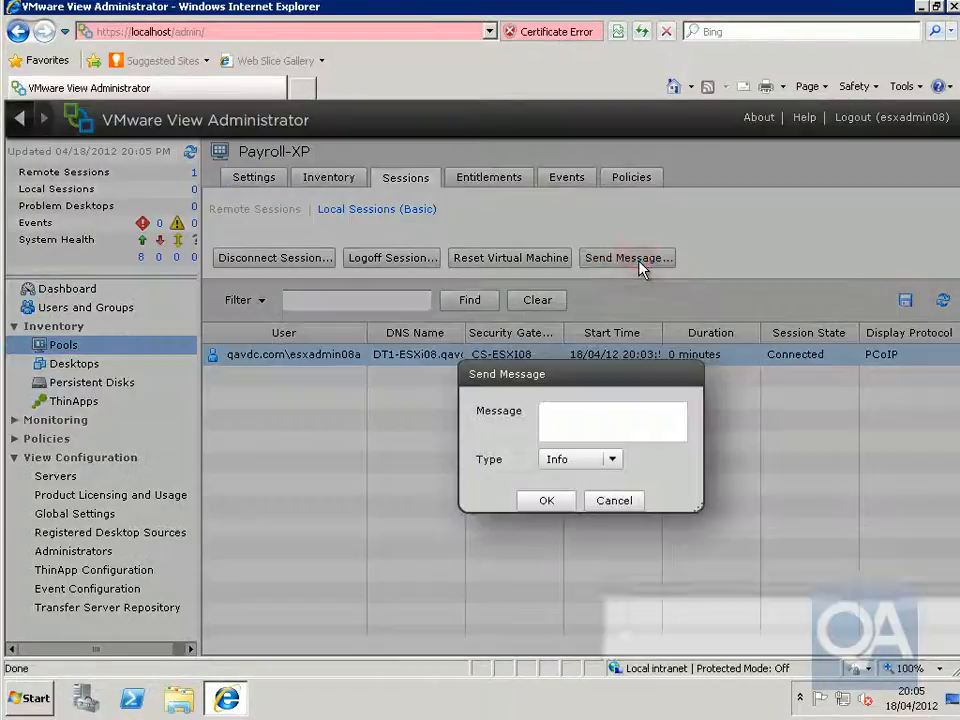
pyautogui.click(606, 411)
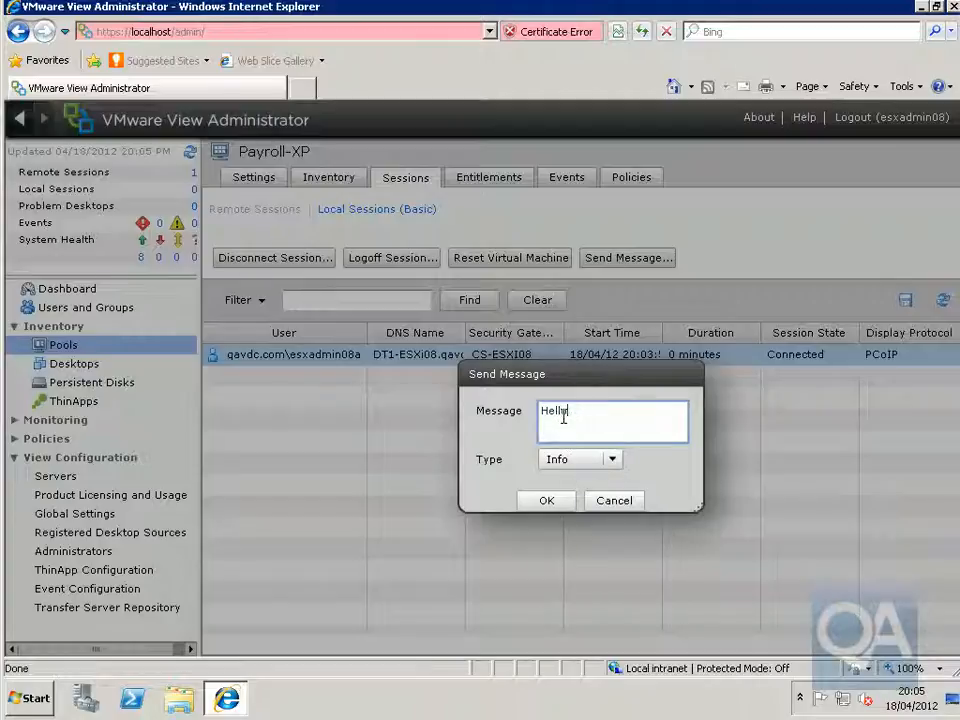
pyautogui.click(562, 501)
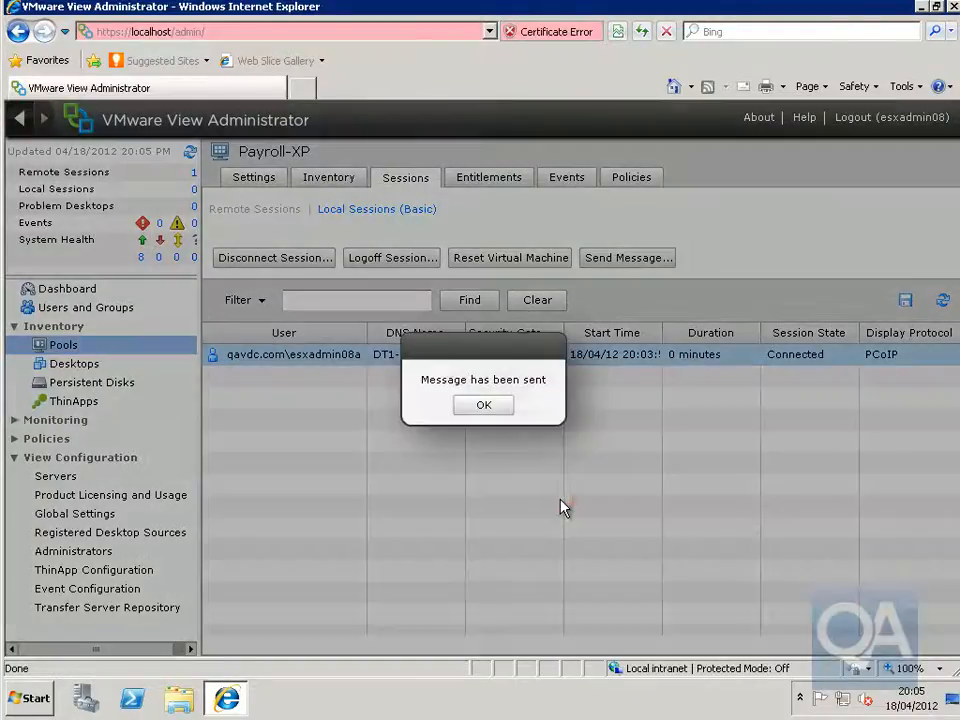
pyautogui.click(500, 408)
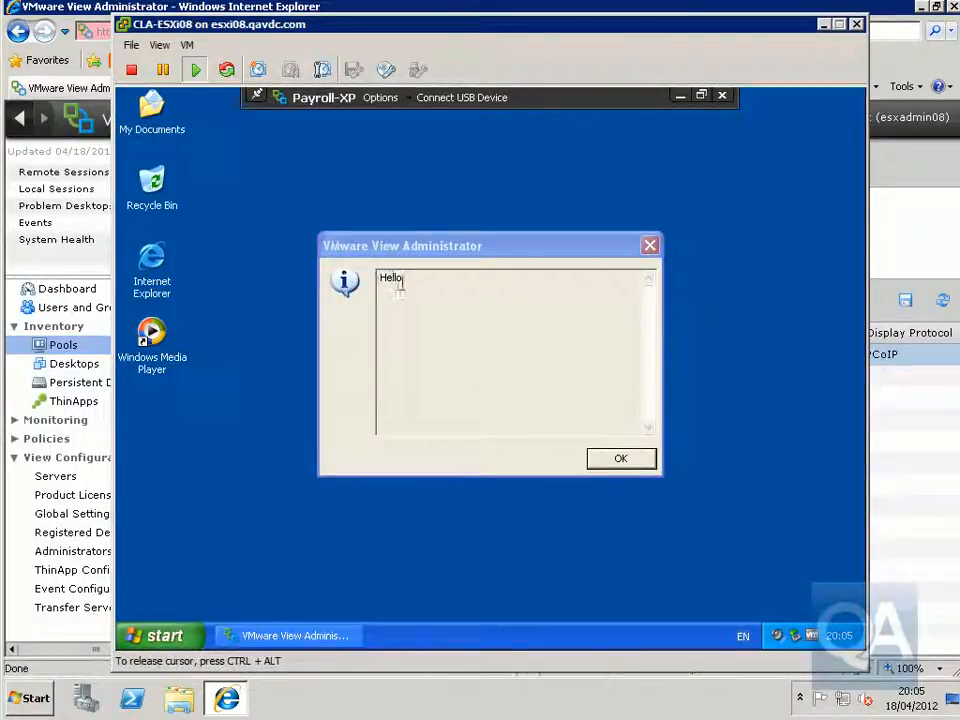
pyautogui.click(617, 459)
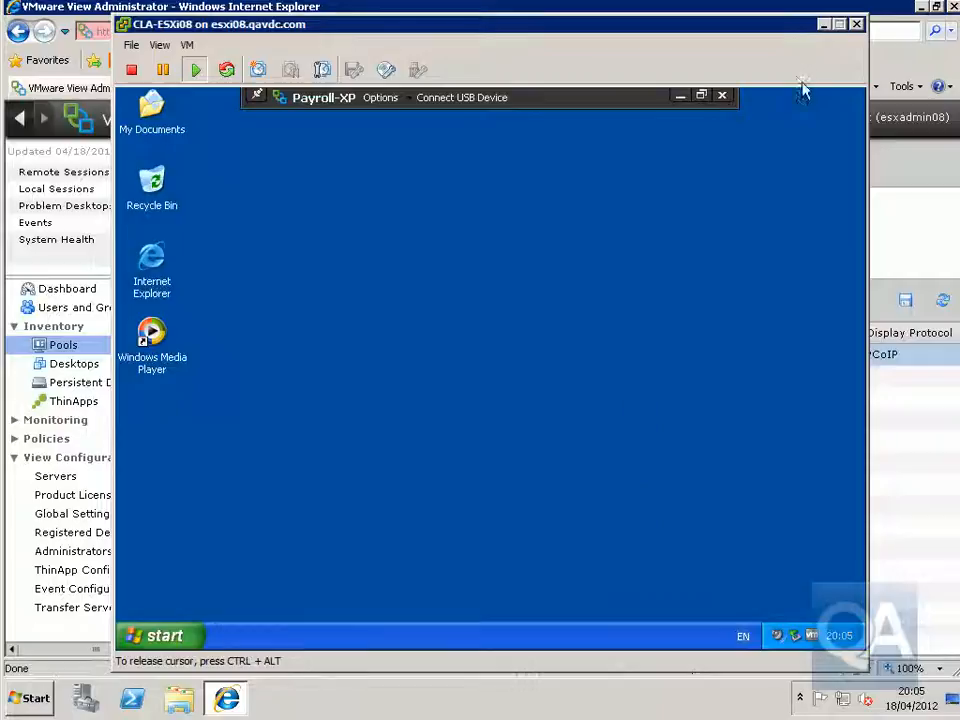
pyautogui.click(823, 26)
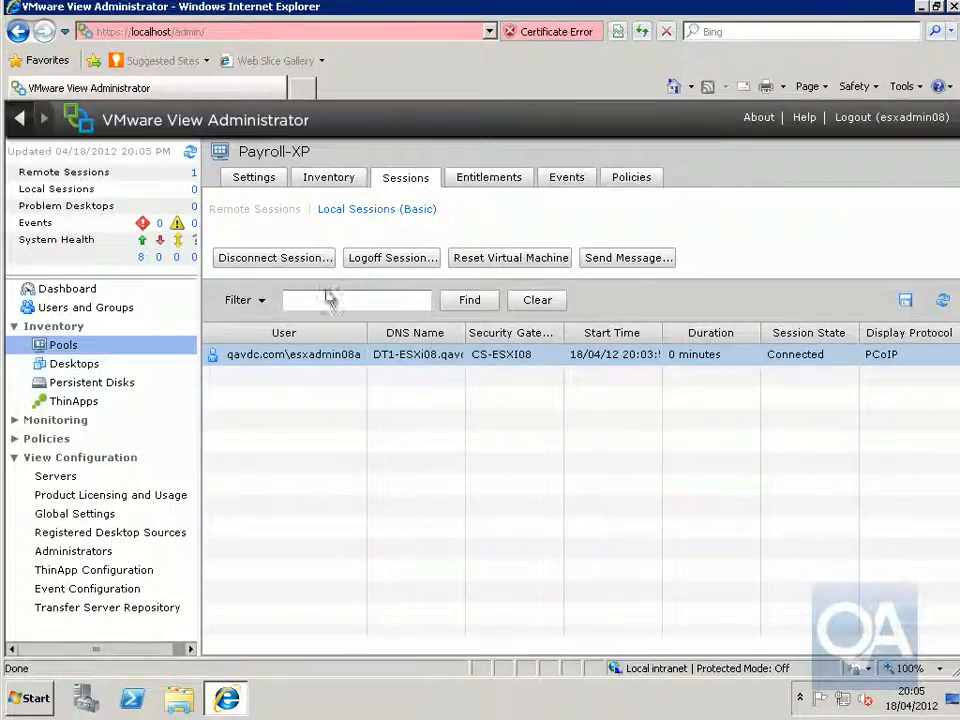
# Step: Switch to the client machine's console and open Notepad on the Payroll-XP virtual desktop
pyautogui.click(277, 262)
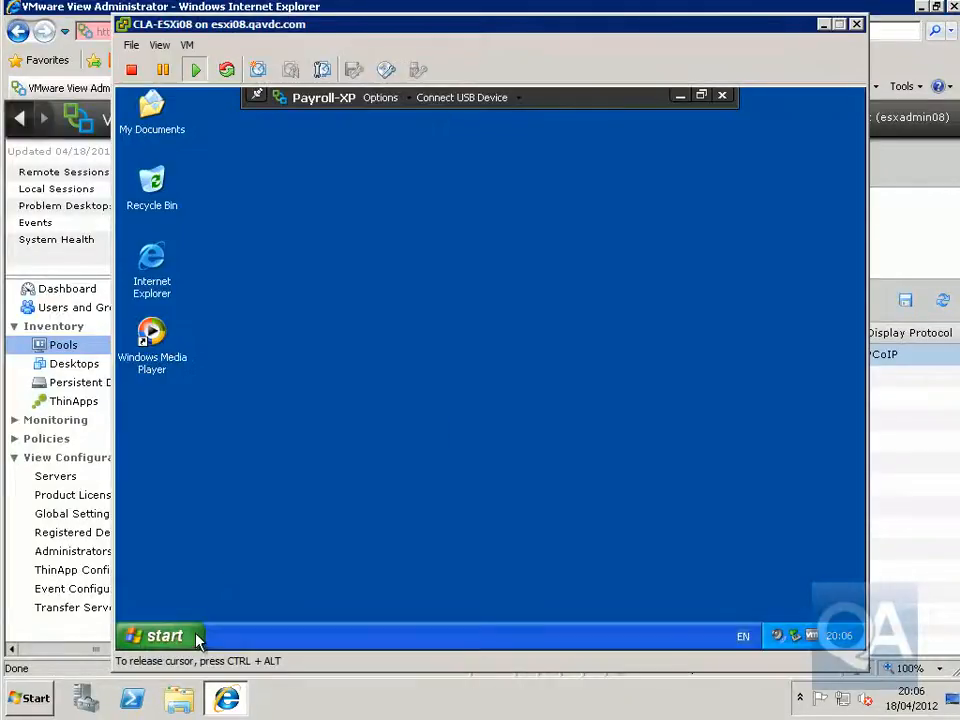
pyautogui.click(192, 632)
pyautogui.click(215, 567)
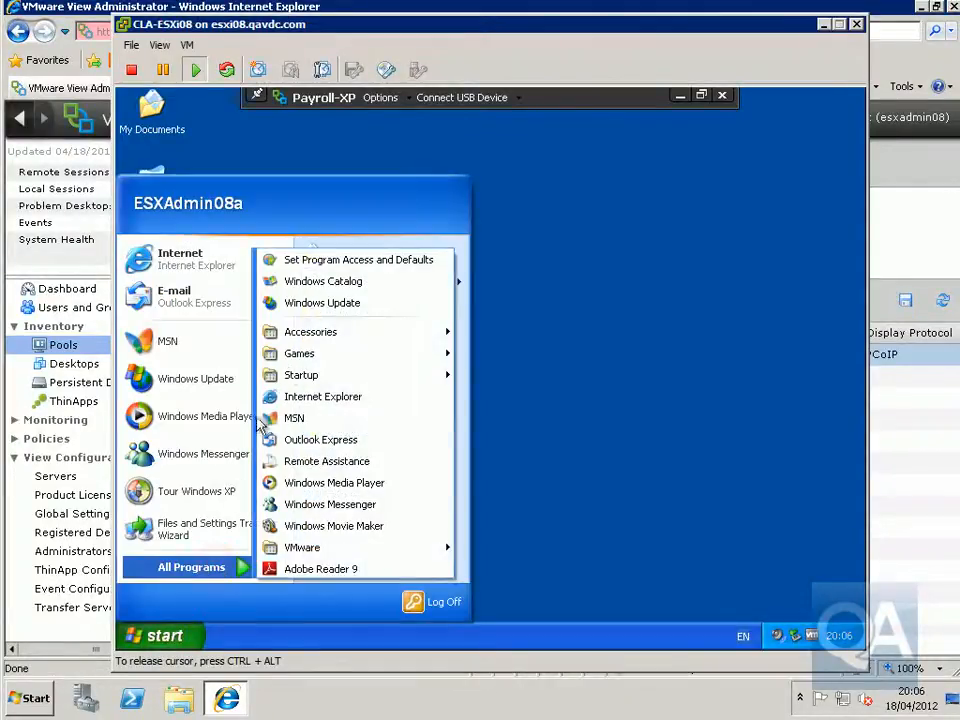
pyautogui.moveTo(326, 333)
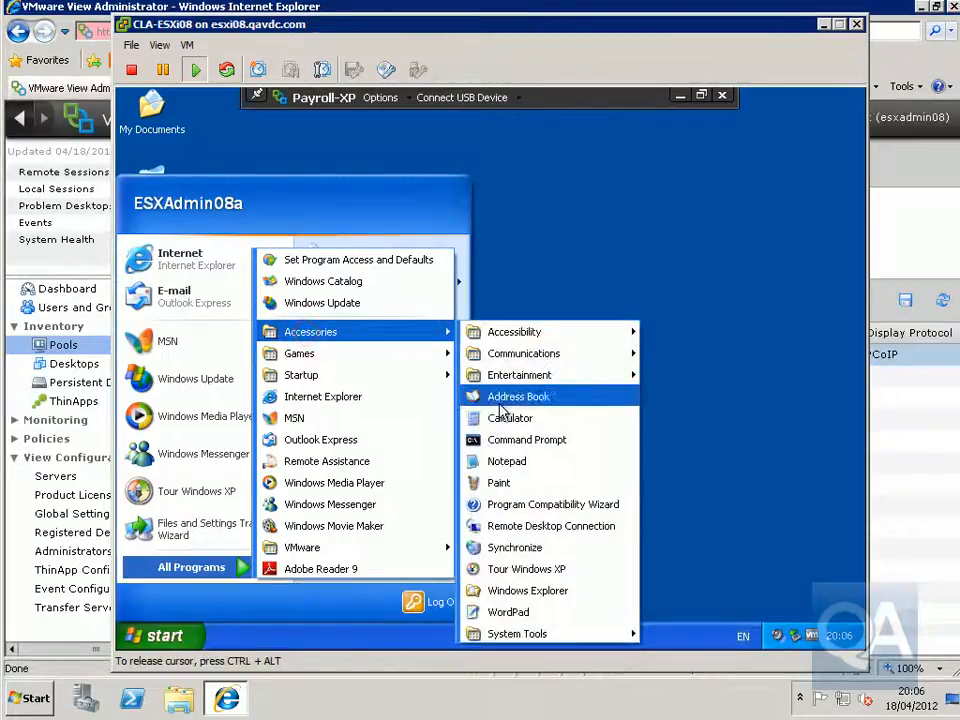
pyautogui.click(497, 461)
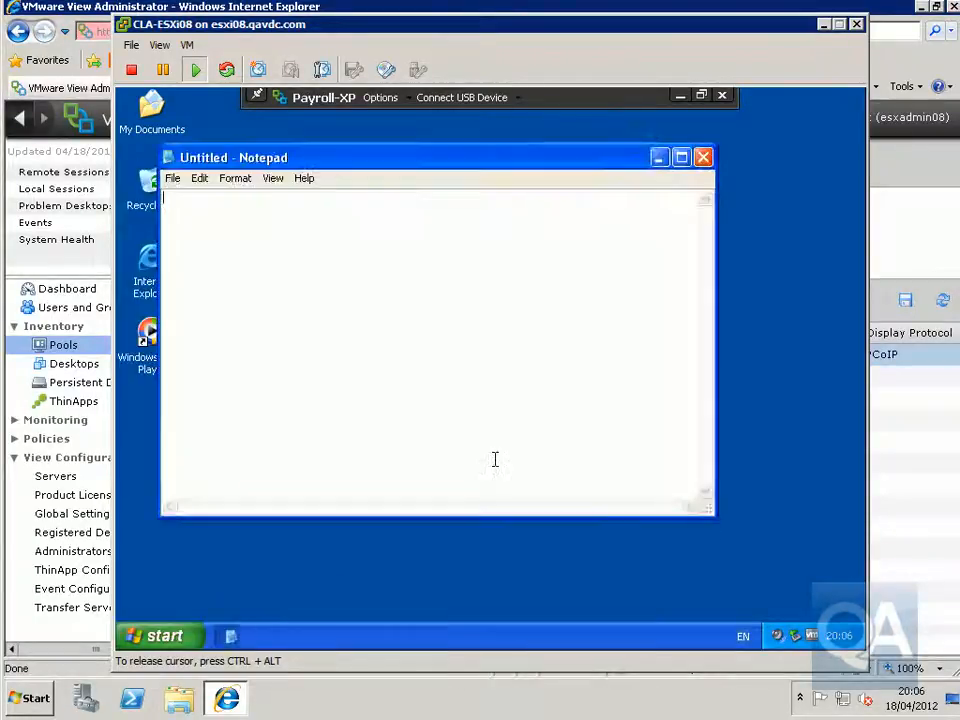
# Step: Return to View Administrator and disconnect the selected Payroll-XP session, confirming the request
pyautogui.click(823, 23)
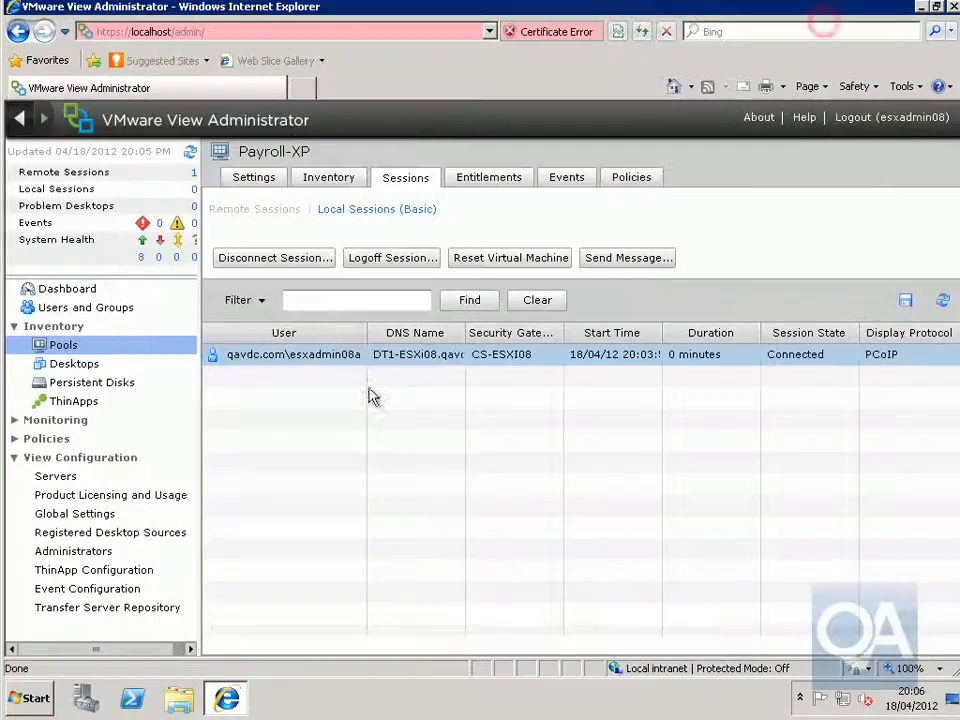
pyautogui.click(321, 261)
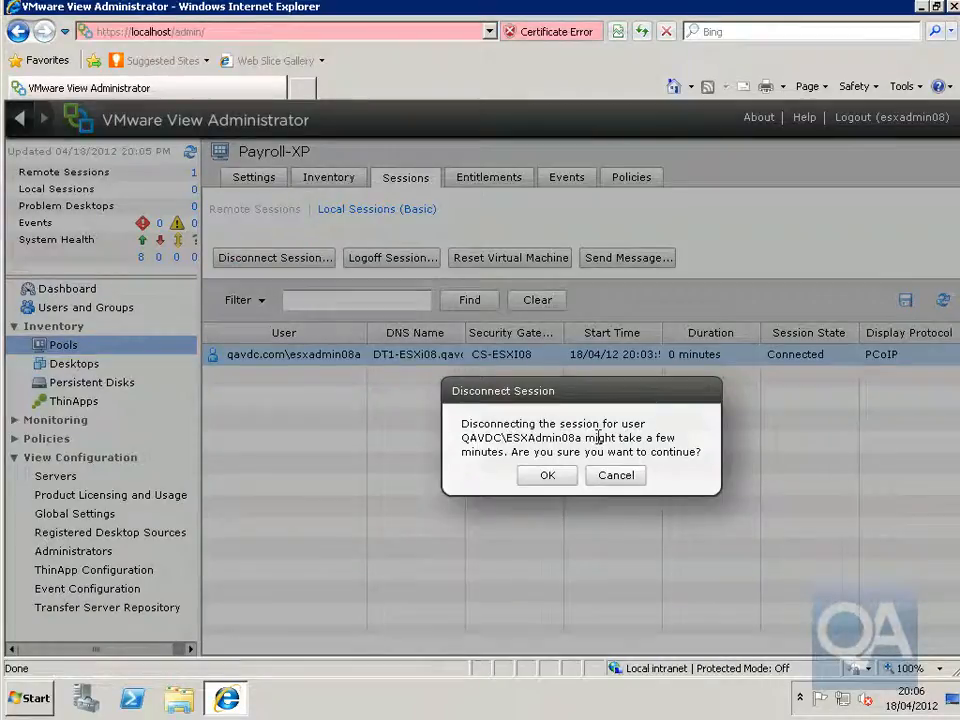
pyautogui.click(548, 476)
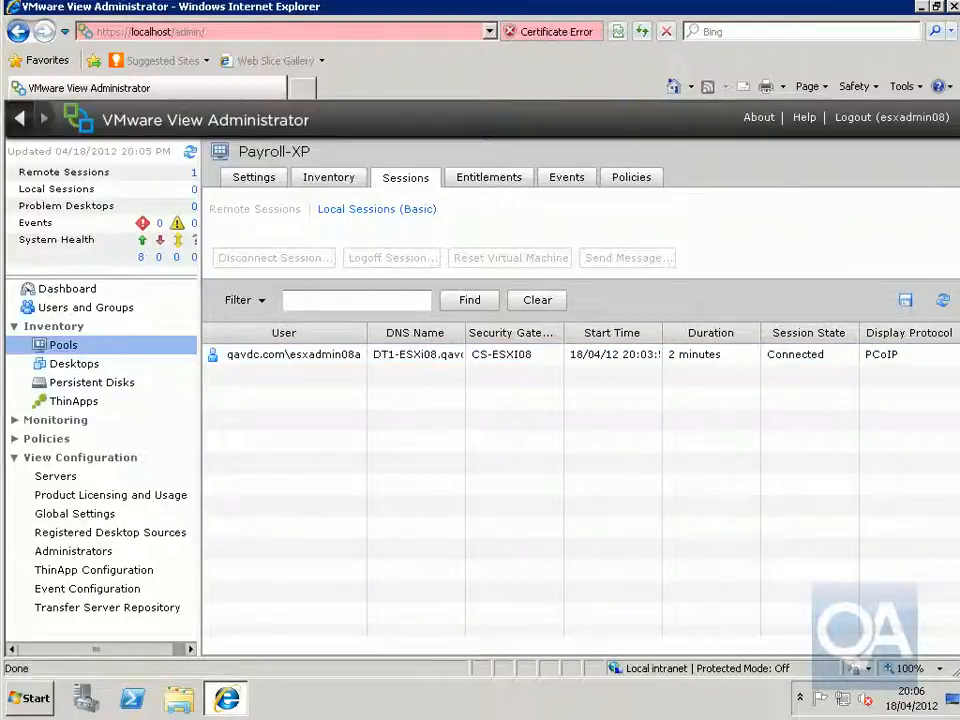
# Step: Switch back to the client console, relaunch the VMware View Client and connect to the server past the certificate warning and welcome notice
pyautogui.hotkey('alt', 'Tab')
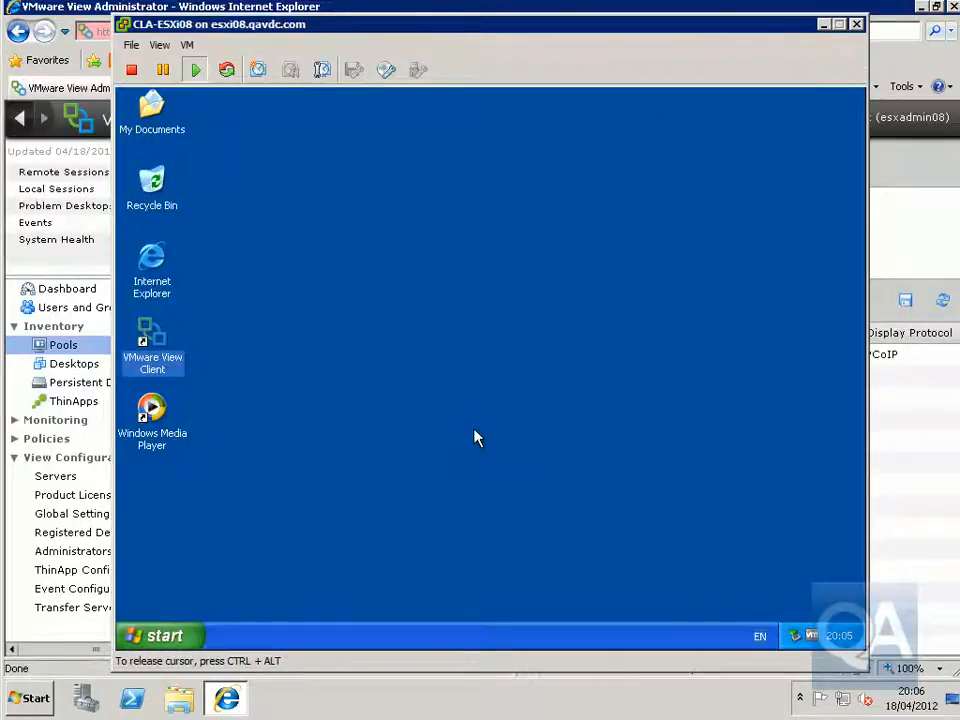
pyautogui.doubleClick(152, 350)
pyautogui.click(394, 358)
pyautogui.click(551, 318)
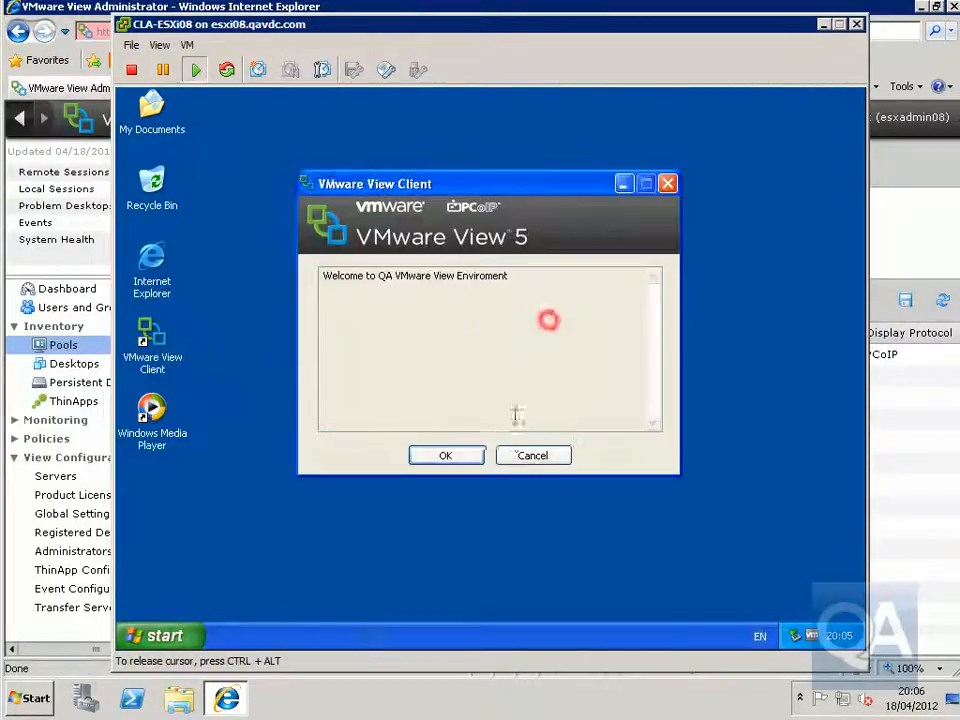
pyautogui.click(467, 457)
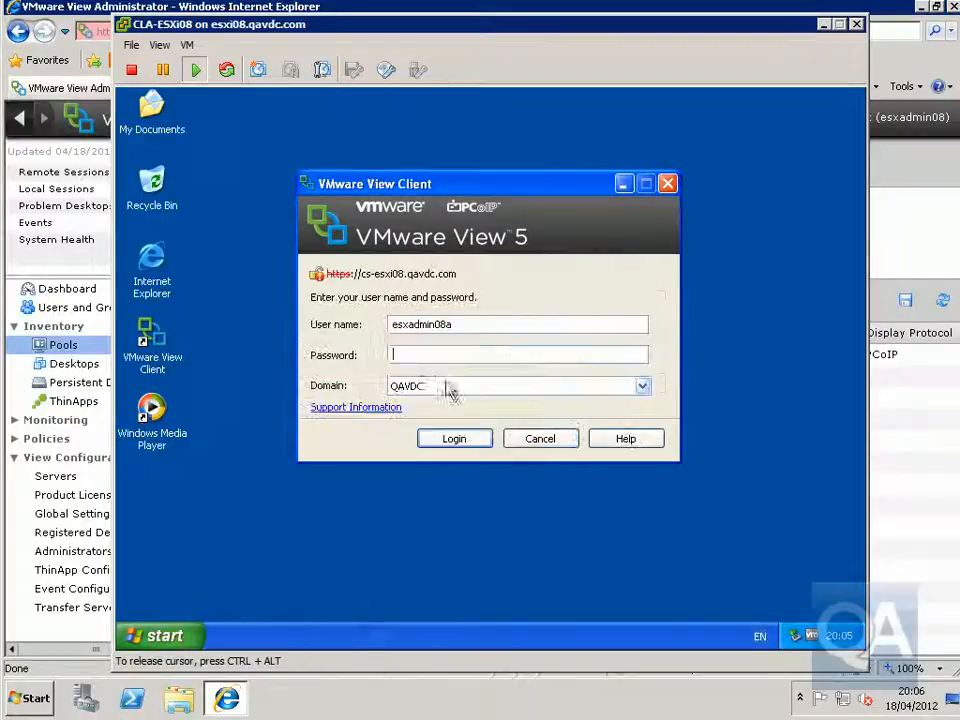
# Step: Enter the account password to log in again and reconnect to the existing Payroll-XP desktop session
pyautogui.write('P')
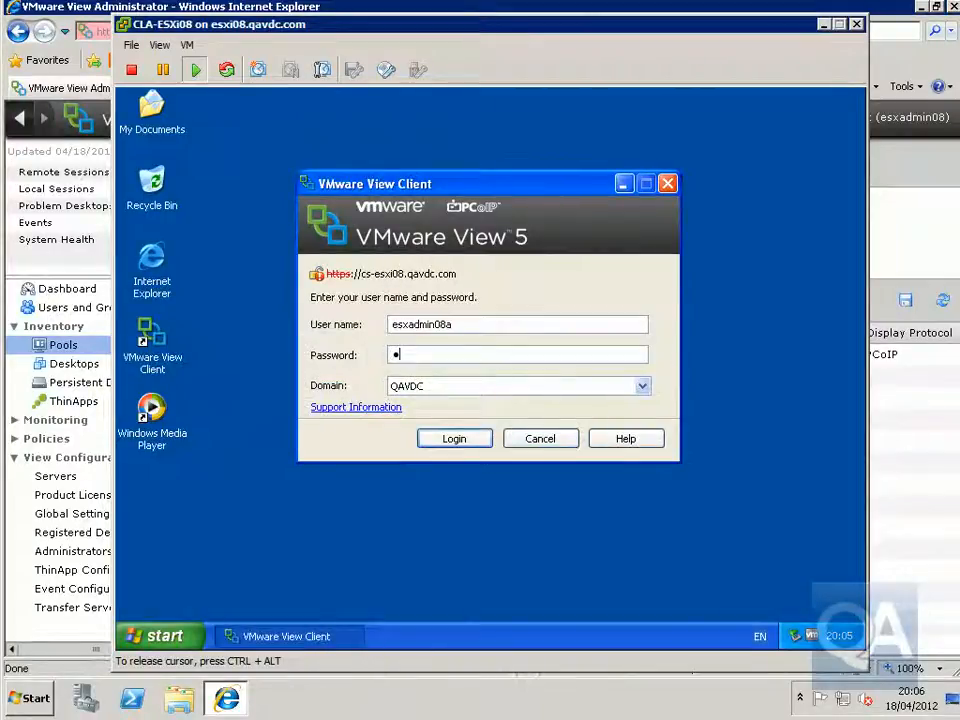
pyautogui.write('•••••••••')
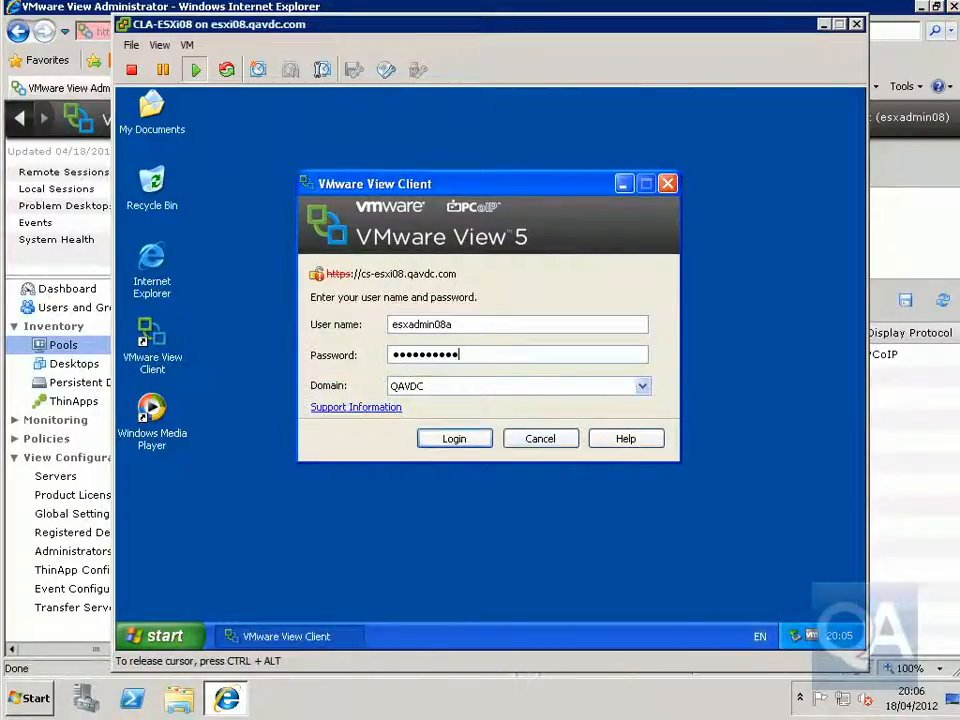
pyautogui.press('Return')
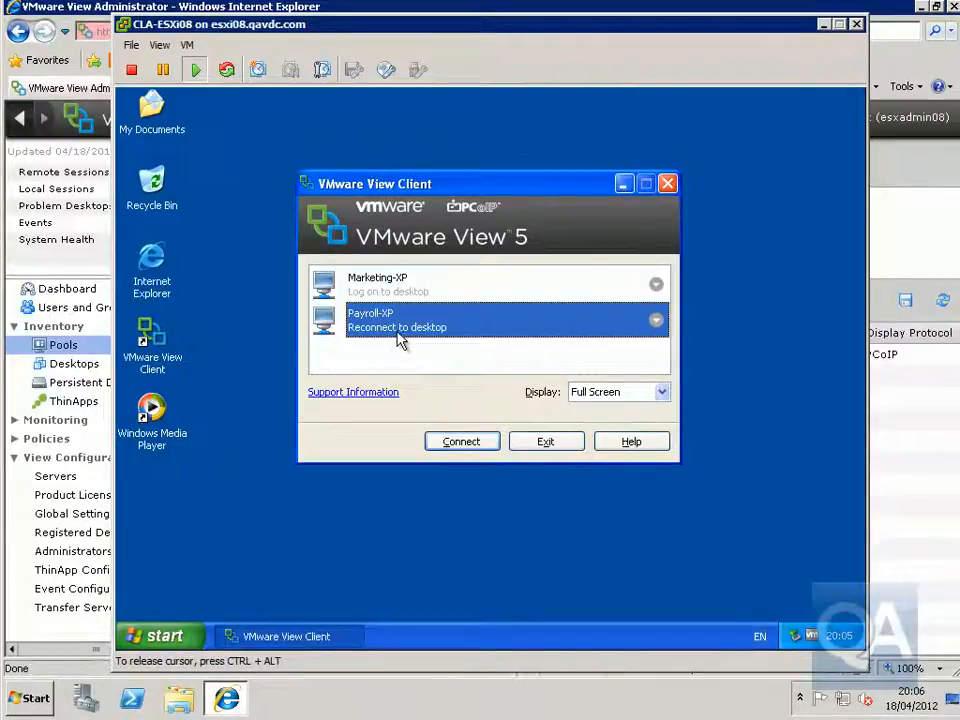
pyautogui.click(455, 442)
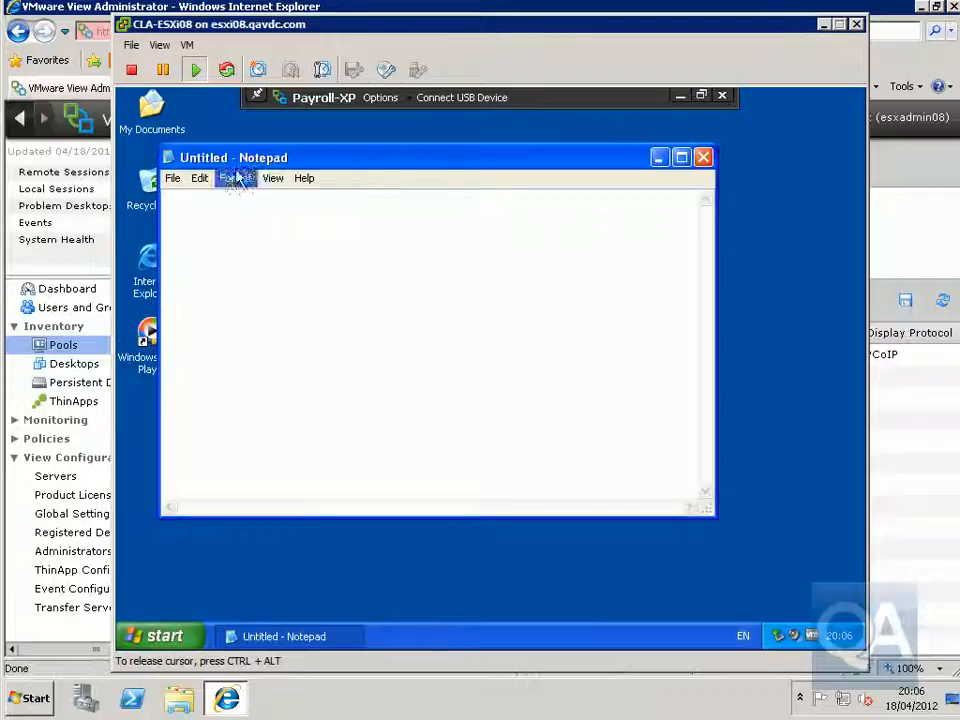
# Step: Return to View Administrator, select the Payroll-XP session and log it off, confirming the request
pyautogui.click(824, 24)
pyautogui.click(357, 358)
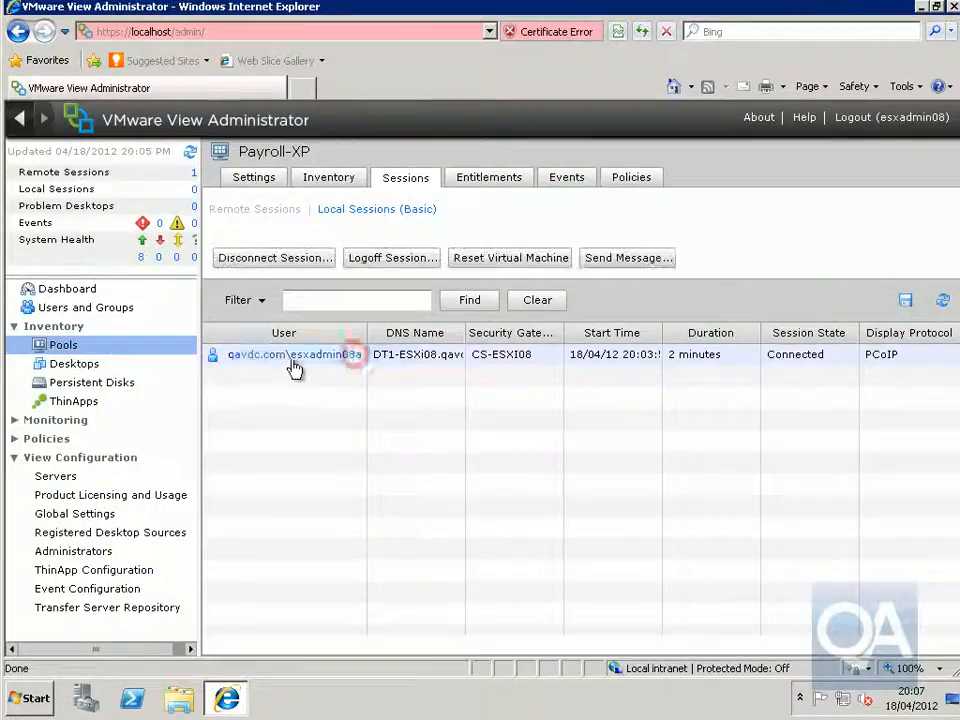
pyautogui.click(410, 260)
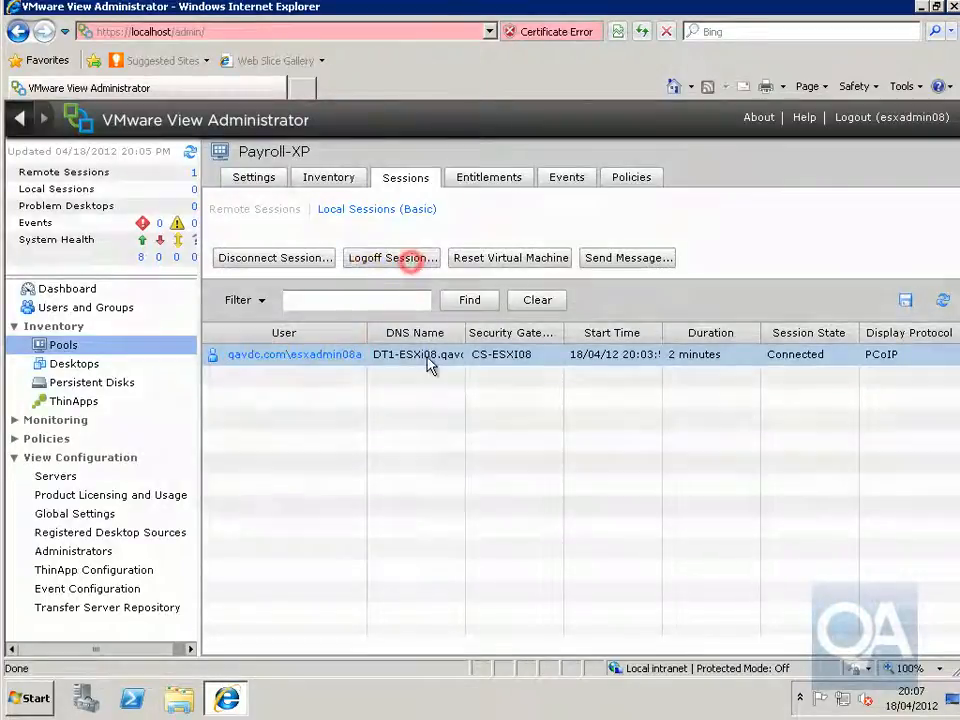
pyautogui.click(538, 477)
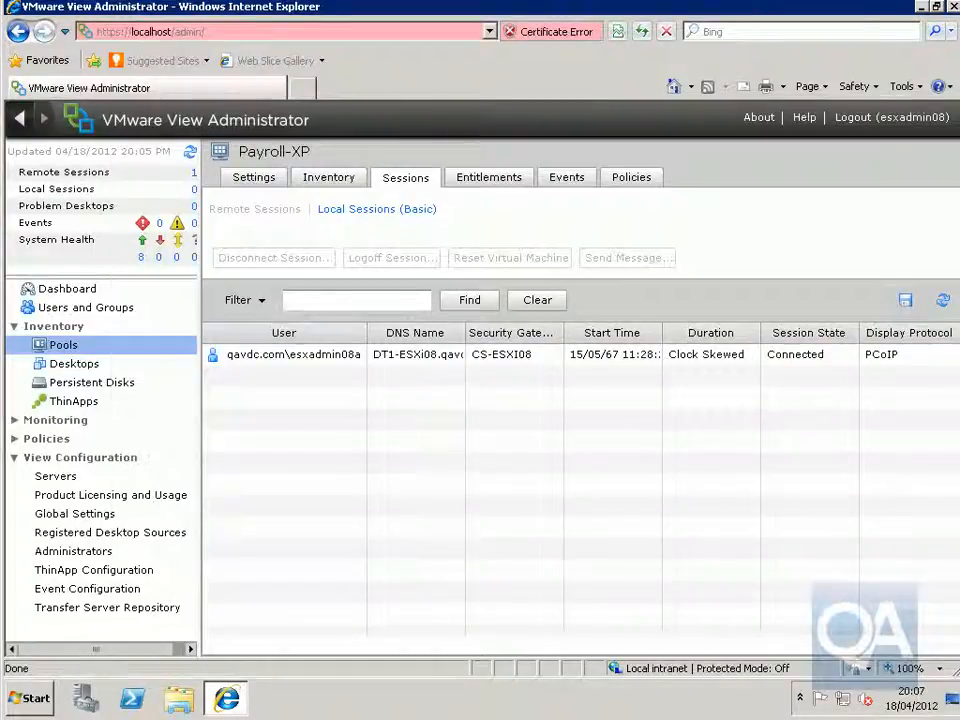
# Step: Switch to the CLA-ESXi08 client console, relaunch the VMware View Client and connect past the certificate warning and welcome notice
pyautogui.hotkey('alt', 'Tab')
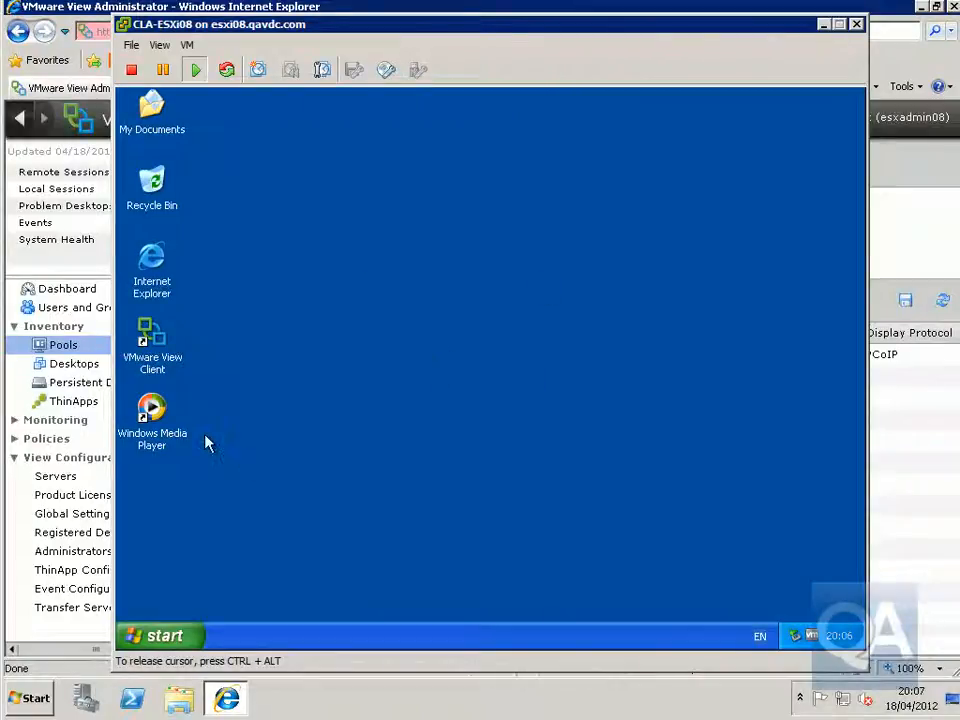
pyautogui.doubleClick(155, 360)
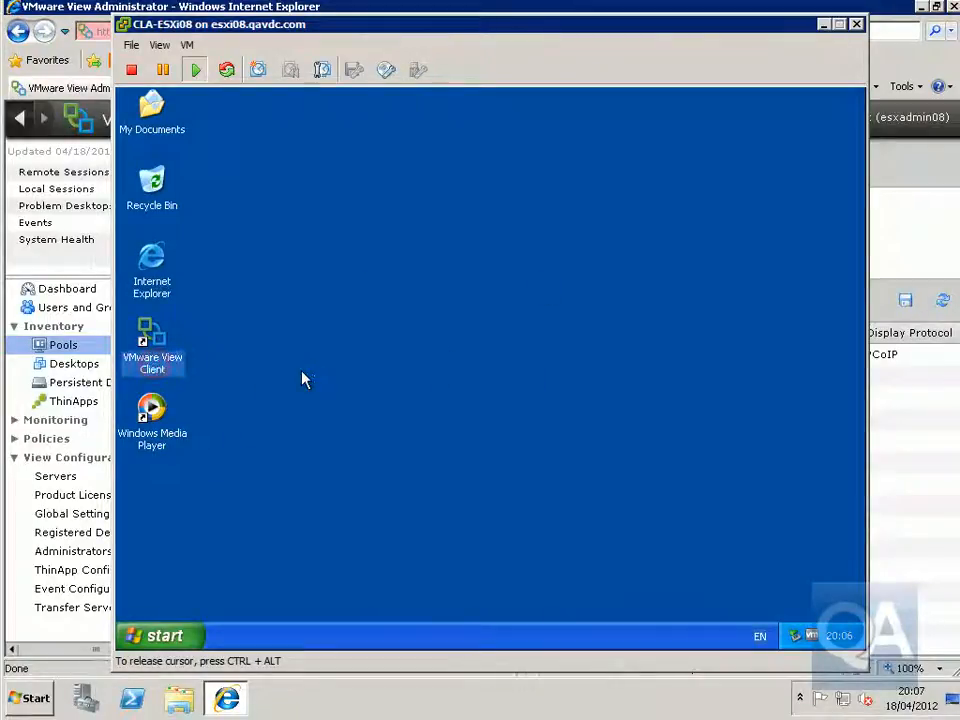
pyautogui.click(377, 357)
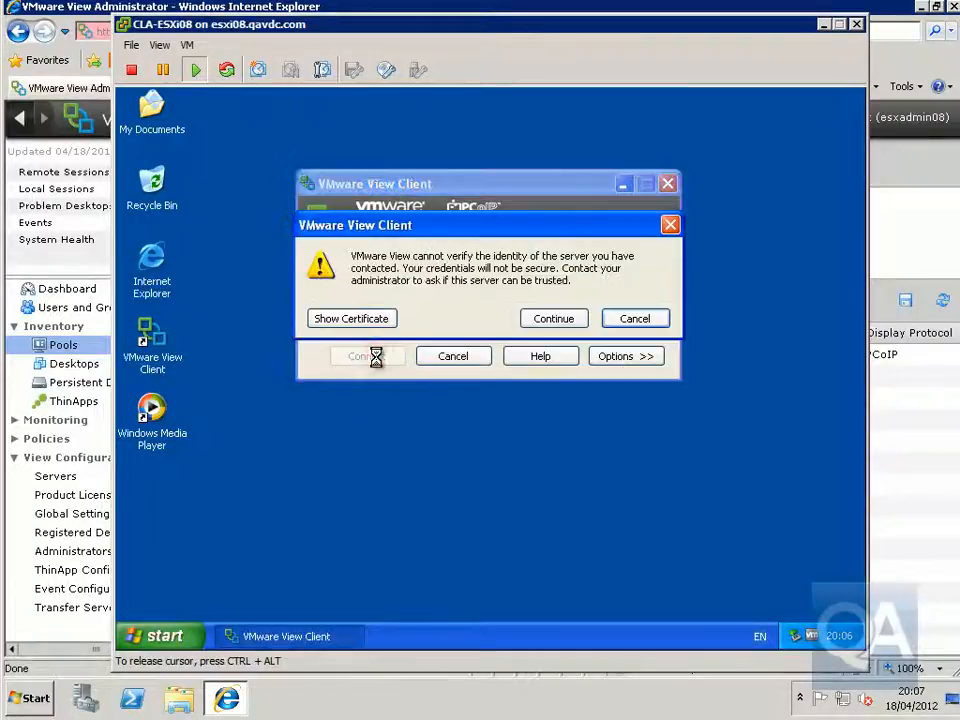
pyautogui.click(549, 318)
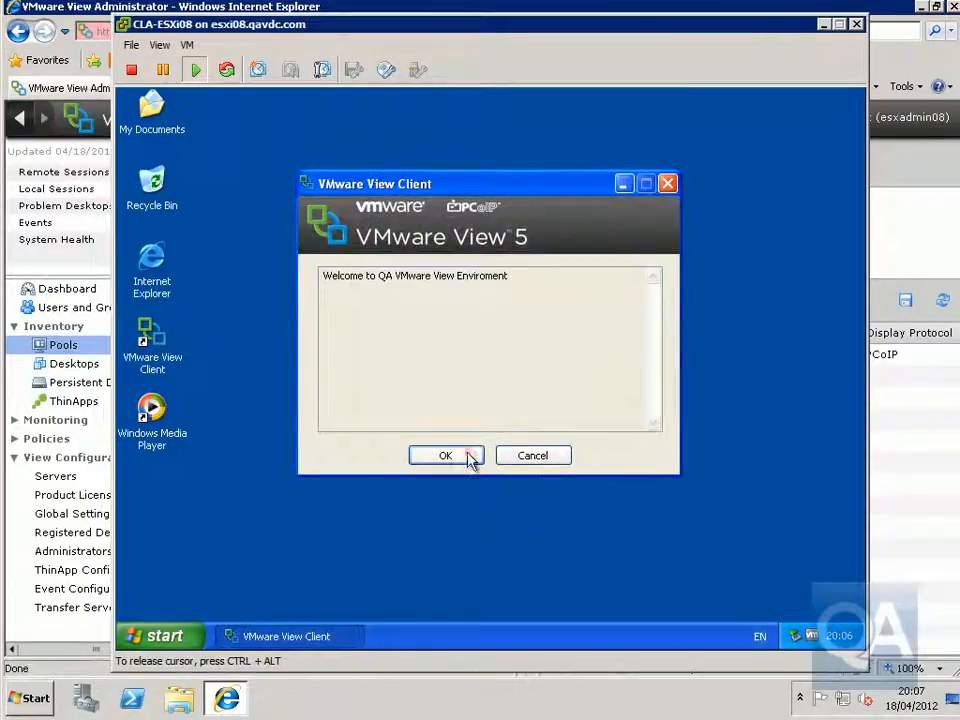
pyautogui.click(465, 454)
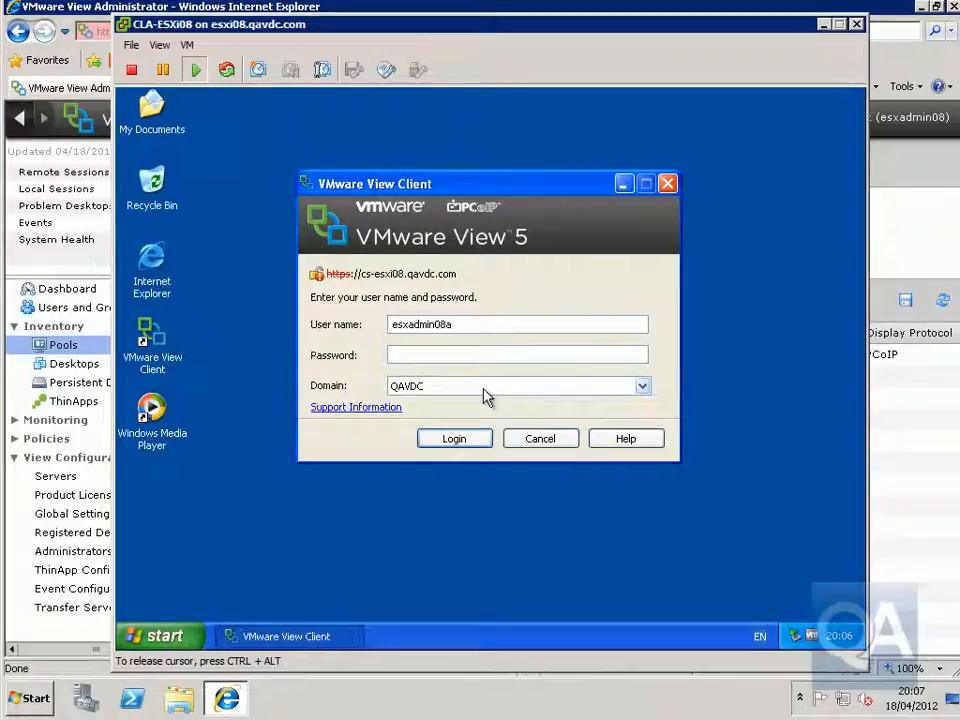
# Step: Enter the account password to log in to the View Client, exit it without connecting to a desktop, and close the CLA-ESXi08 console
pyautogui.write('•••••••••')
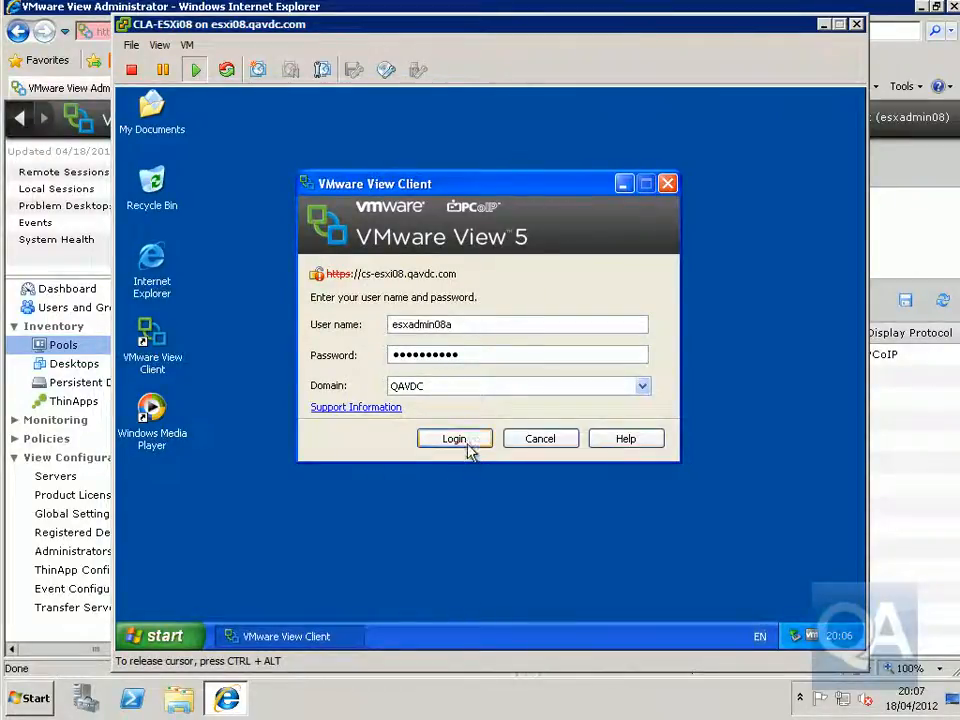
pyautogui.click(465, 442)
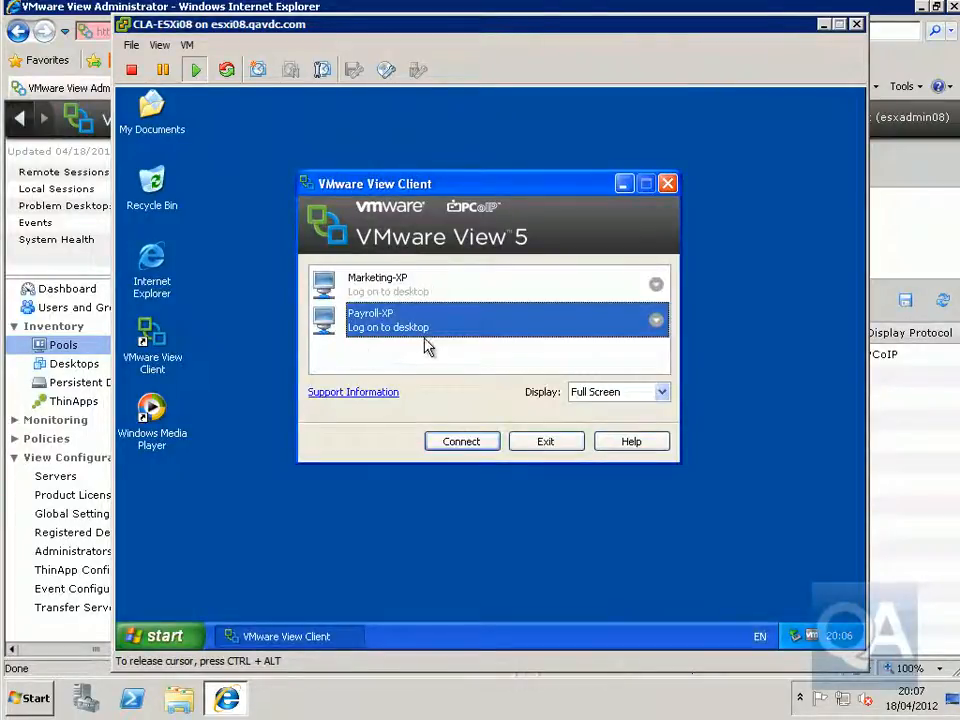
pyautogui.click(545, 441)
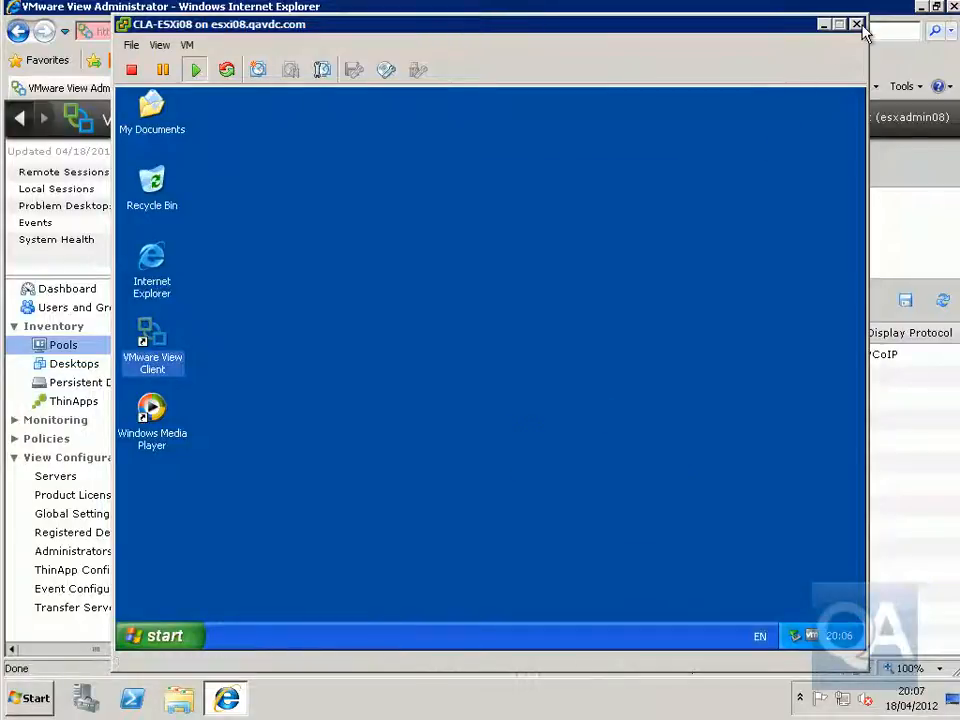
pyautogui.click(857, 24)
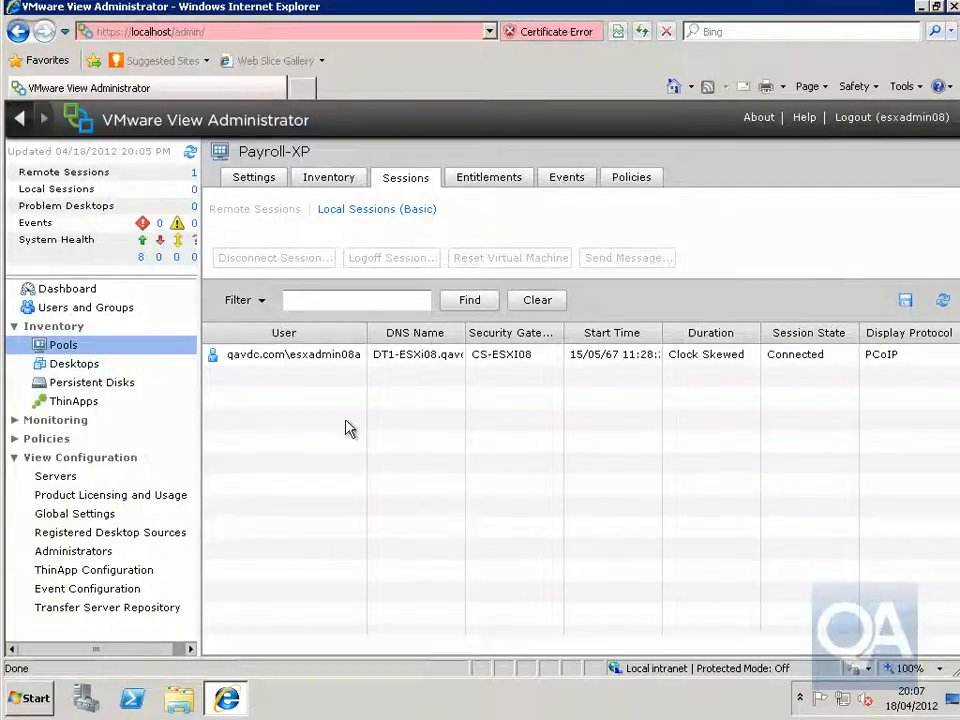
# Step: Select the listed Payroll-XP session, check the DT1-ESXi08 console, and reset the session's virtual machine from View Administrator, confirming the request
pyautogui.click(321, 362)
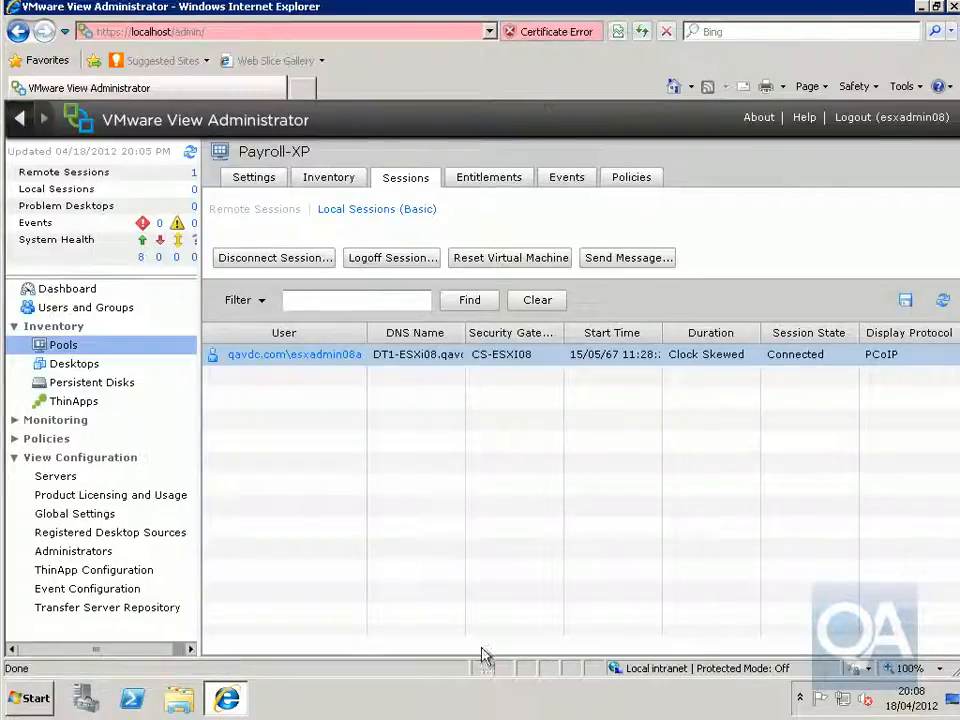
pyautogui.hotkey('alt', 'Tab')
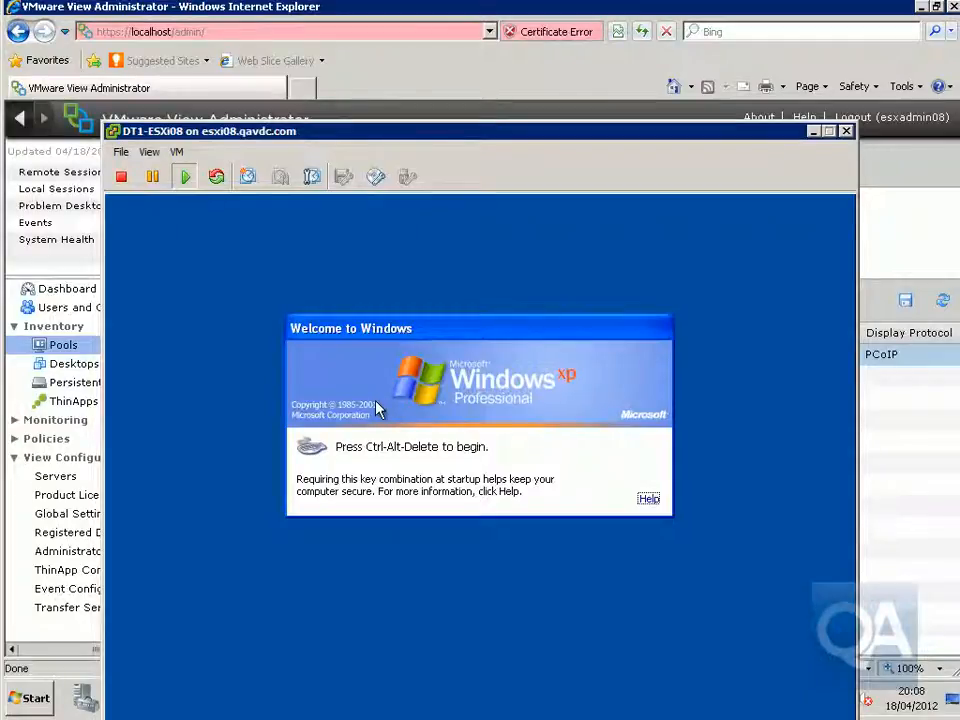
pyautogui.click(489, 8)
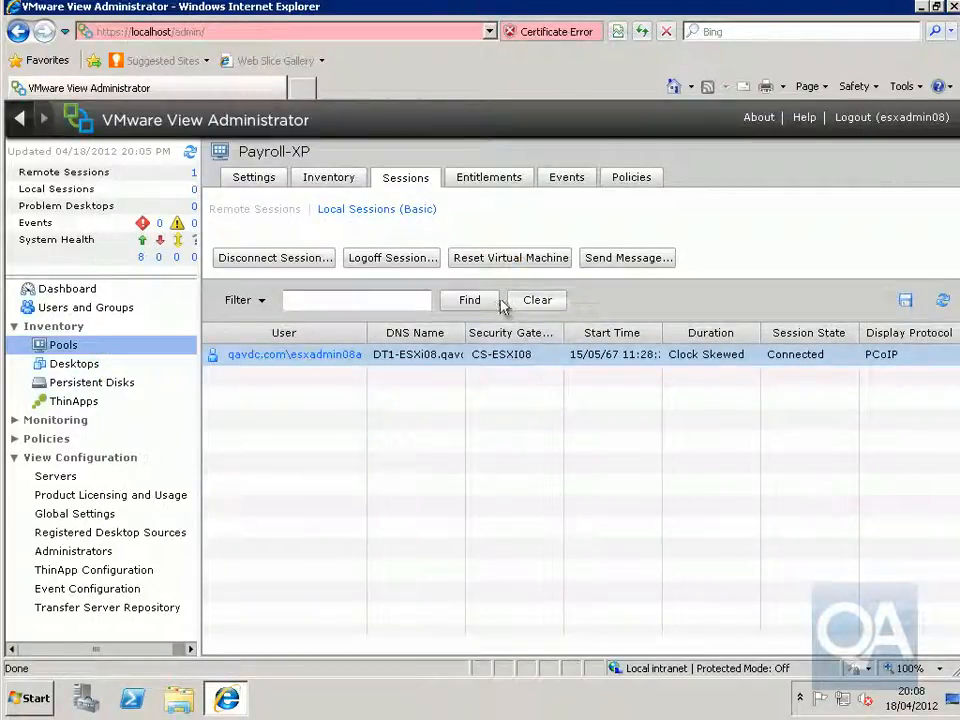
pyautogui.click(474, 260)
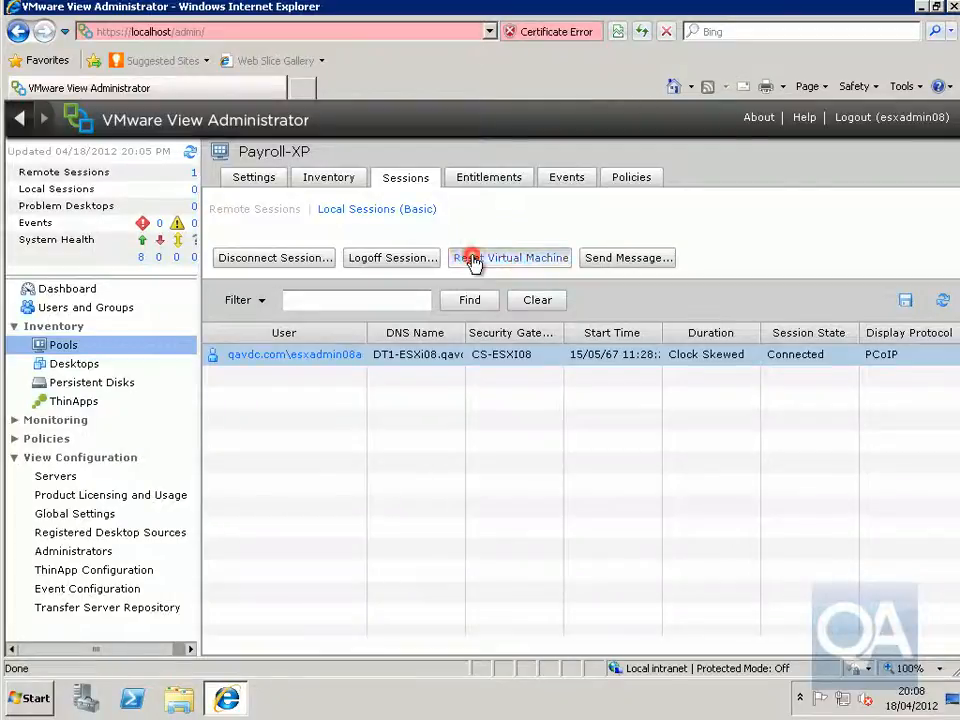
pyautogui.click(552, 477)
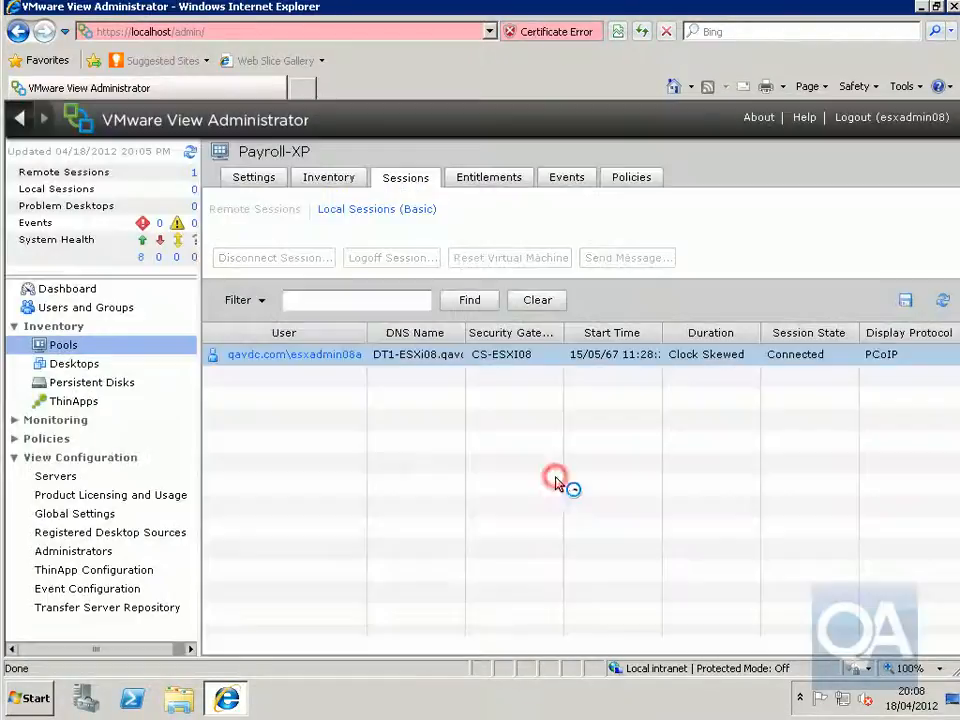
# Step: Switch to the DT1-ESXi08 console, reposition it to watch the virtual machine restart, and close the console
pyautogui.hotkey('alt', 'Tab')
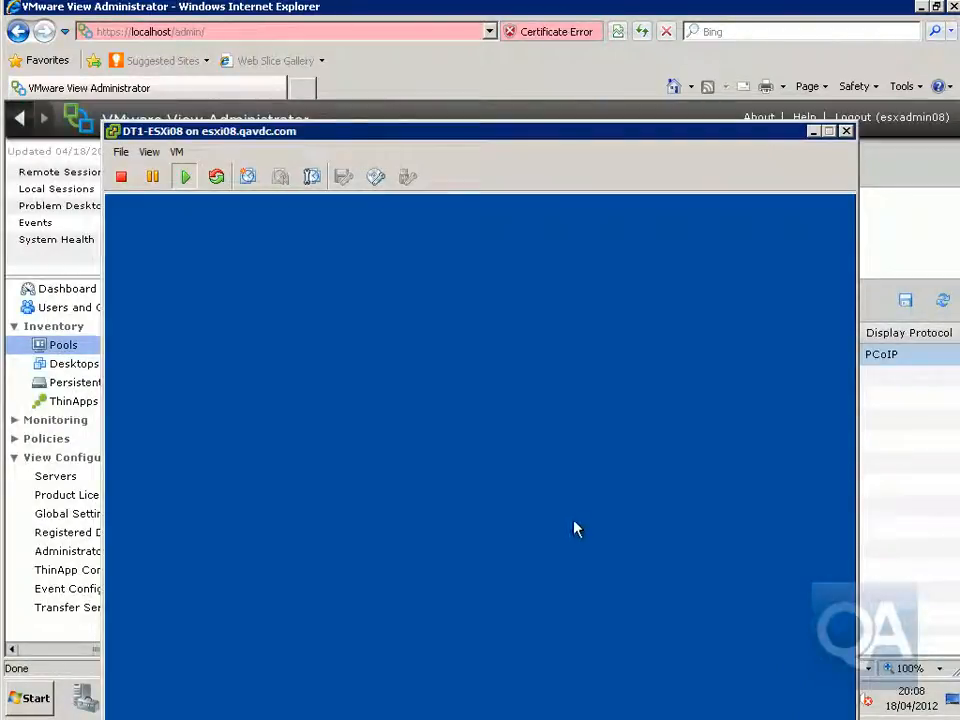
pyautogui.moveTo(552, 135); pyautogui.dragTo(559, 38)
pyautogui.click(598, 324)
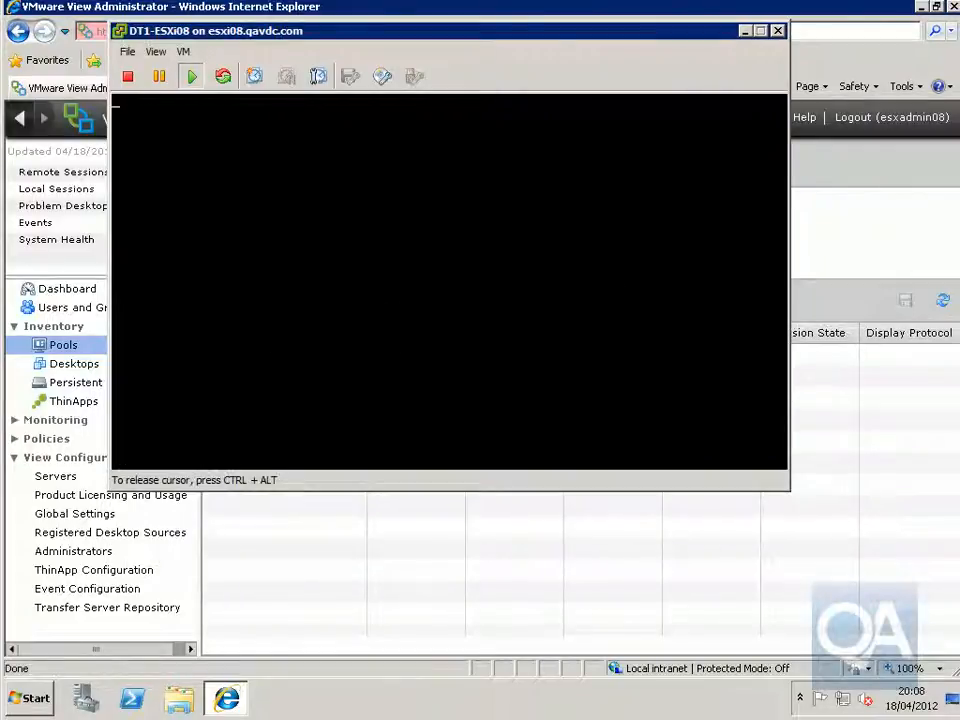
pyautogui.click(778, 30)
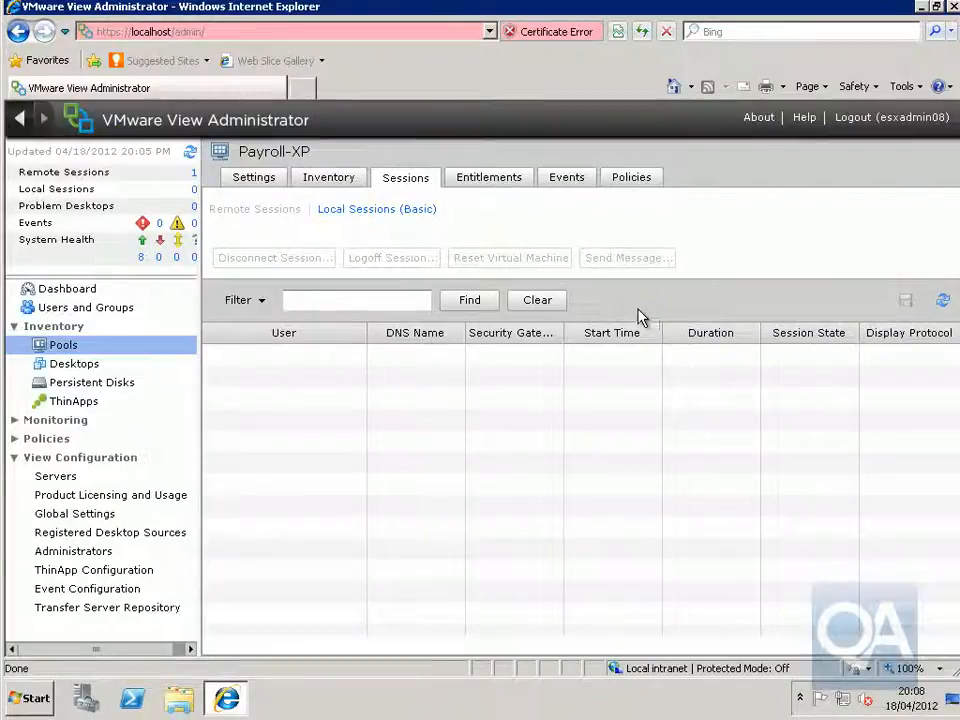